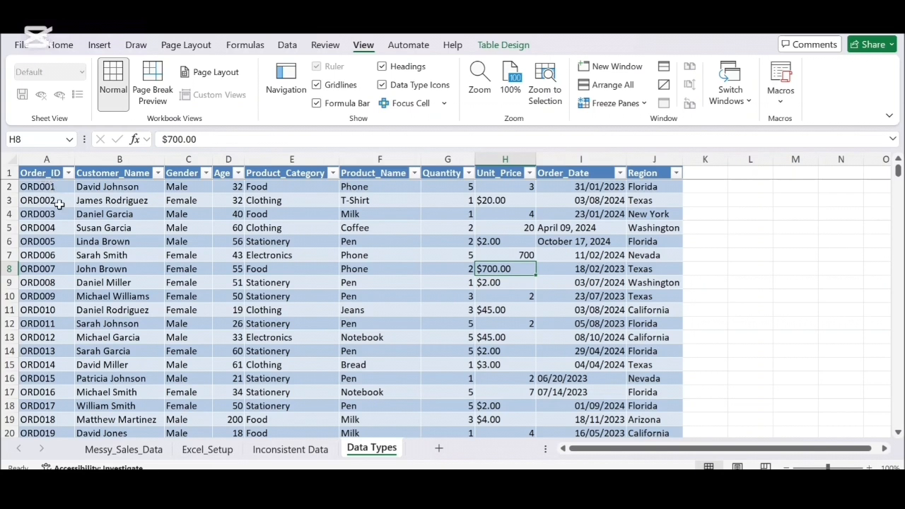
pyautogui.scroll(-1, 59, 203)
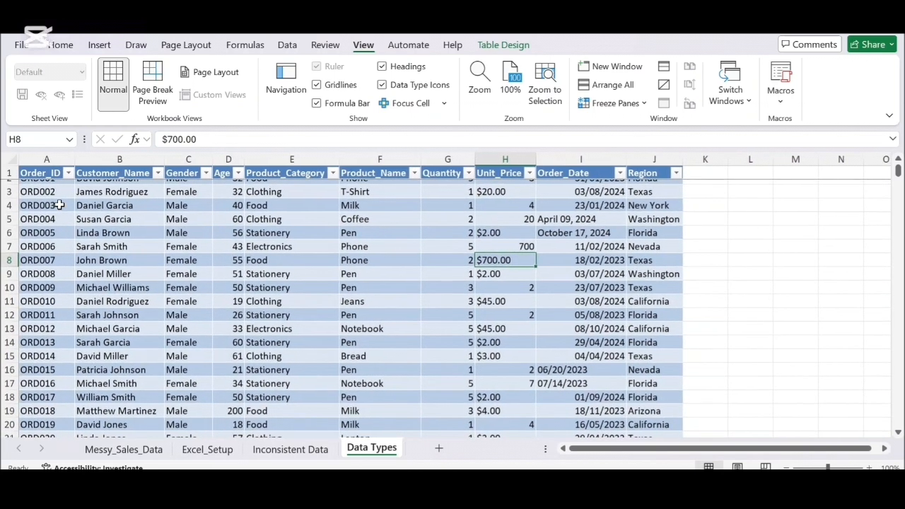
pyautogui.scroll(-2, 52, 272)
pyautogui.scroll(3, 55, 277)
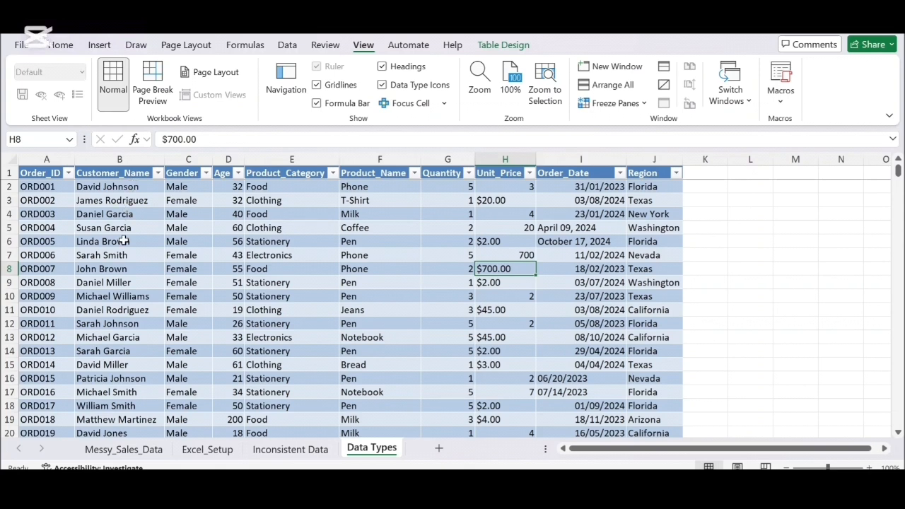
pyautogui.scroll(-2, 123, 241)
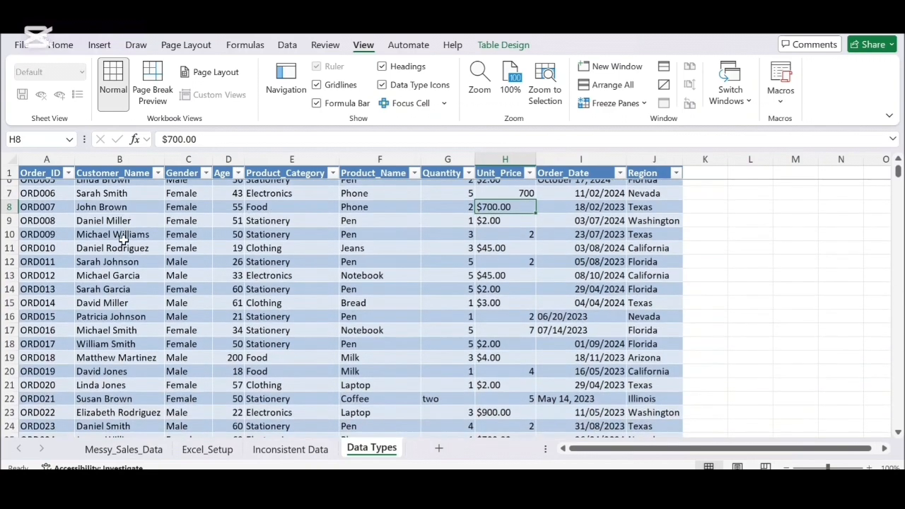
pyautogui.scroll(-1, 124, 241)
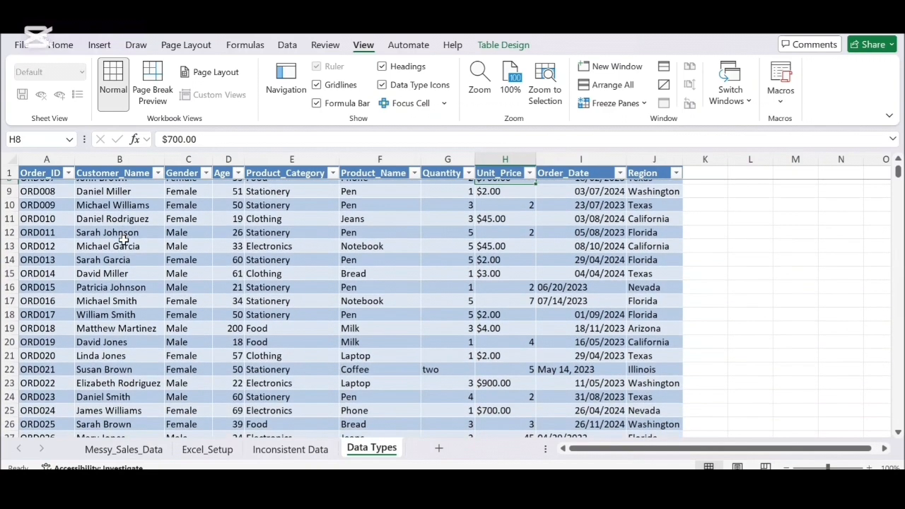
pyautogui.scroll(3, 123, 241)
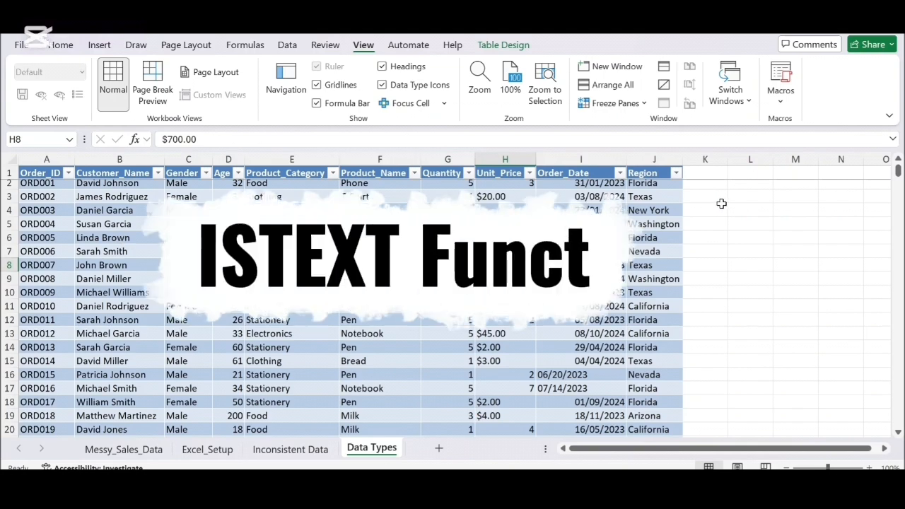
# - Add a new table column beside Region with the header DataType in K1
pyautogui.click(702, 173)
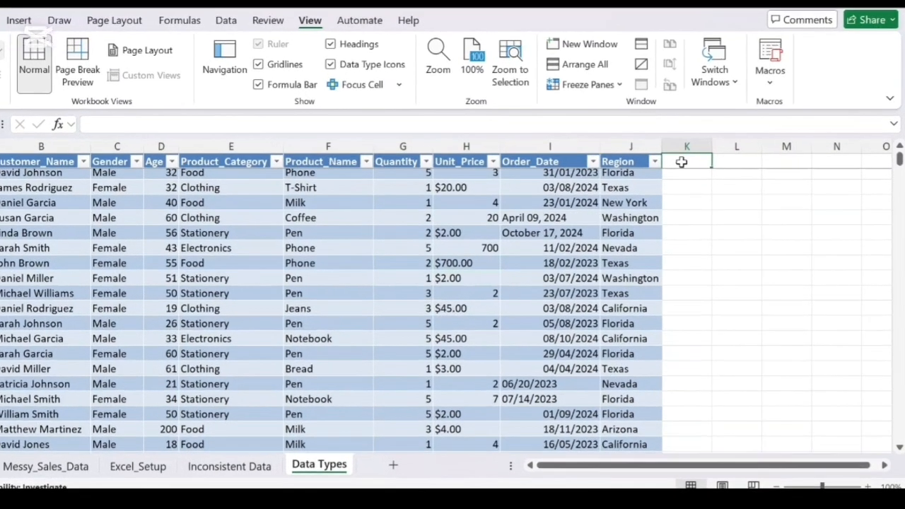
pyautogui.write('Data')
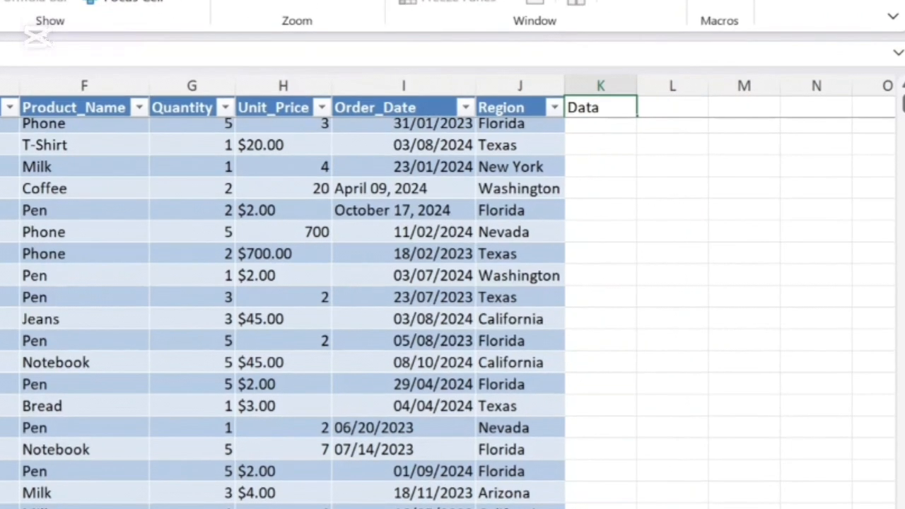
pyautogui.write('Type')
# - Enter =ISTEXT(A2) in K2 to test whether each Order_ID is stored as text
pyautogui.click(605, 127)
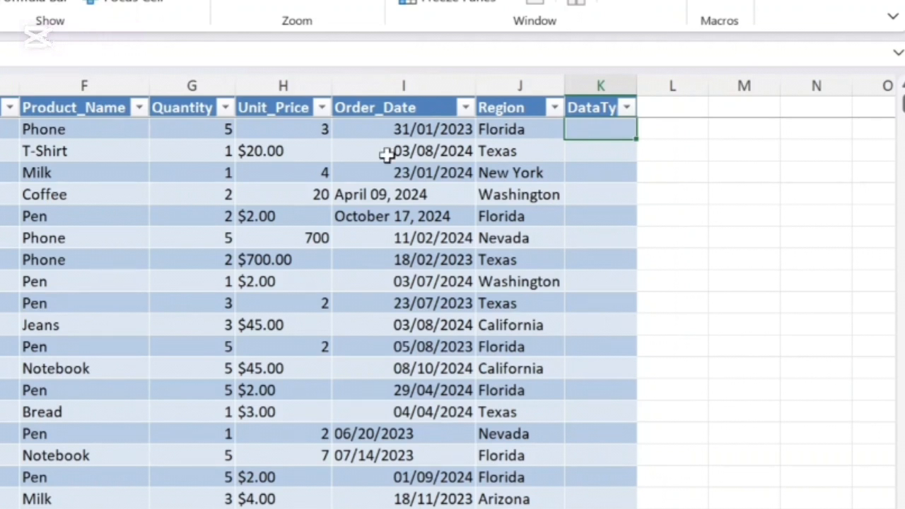
pyautogui.write('=istext')
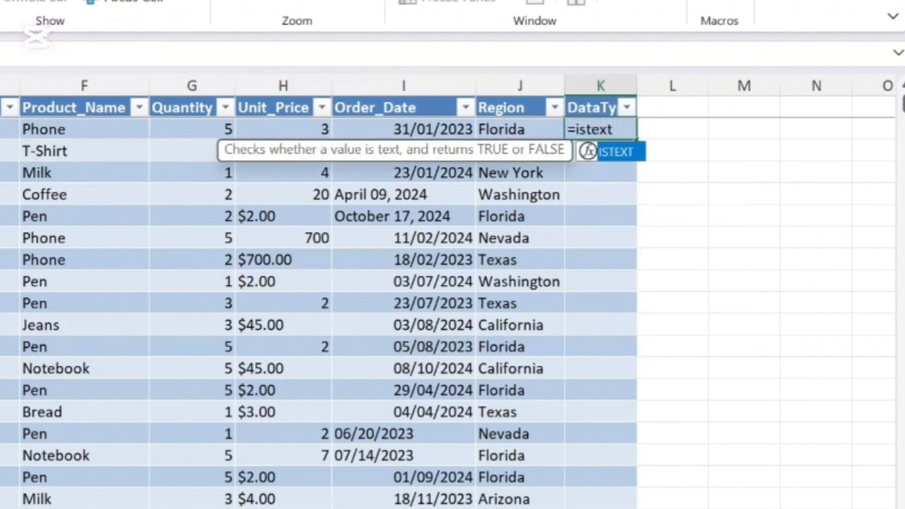
pyautogui.write('(')
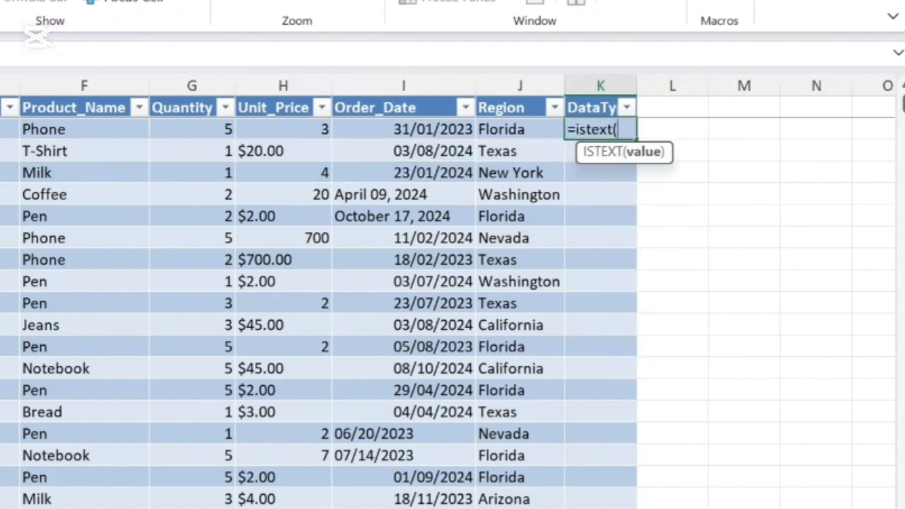
pyautogui.write('a2)')
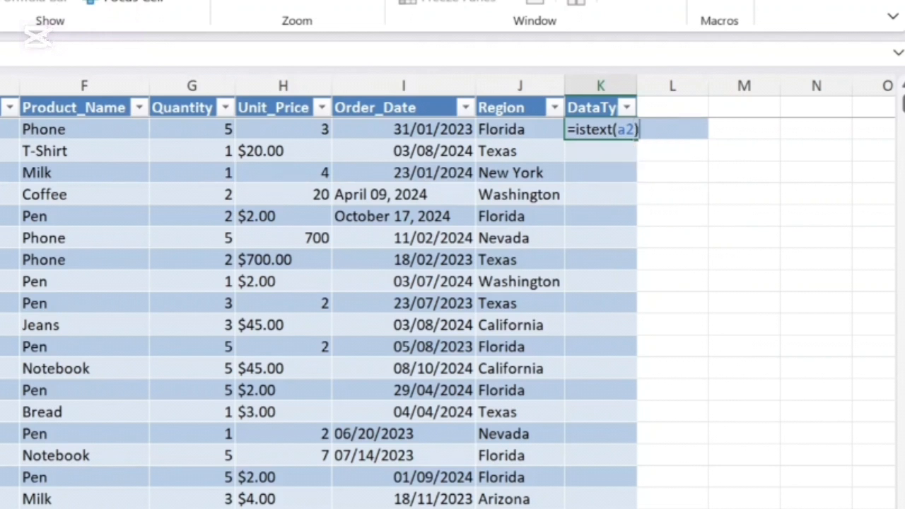
pyautogui.press('Return')
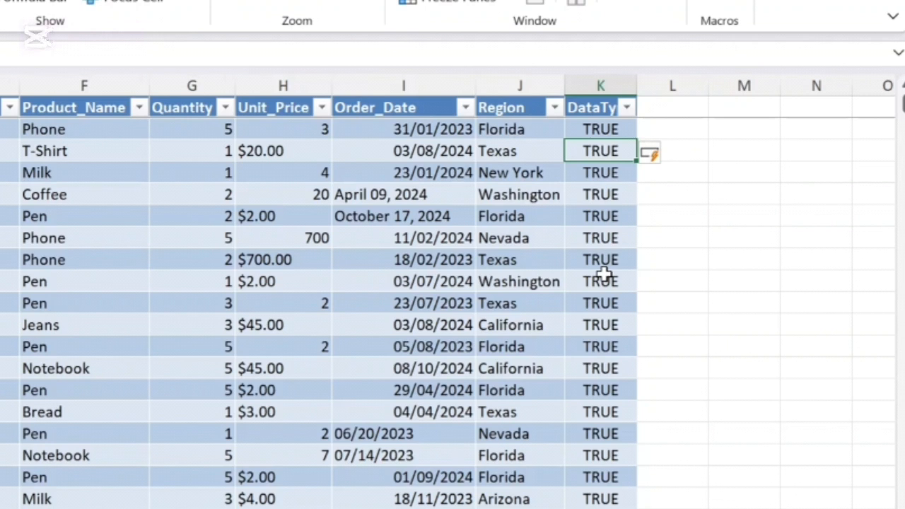
# - Check the ISTEXT results down the DataType column and in its list of filter values
pyautogui.scroll(-3, 612, 331)
pyautogui.hscroll(1, 612, 332)
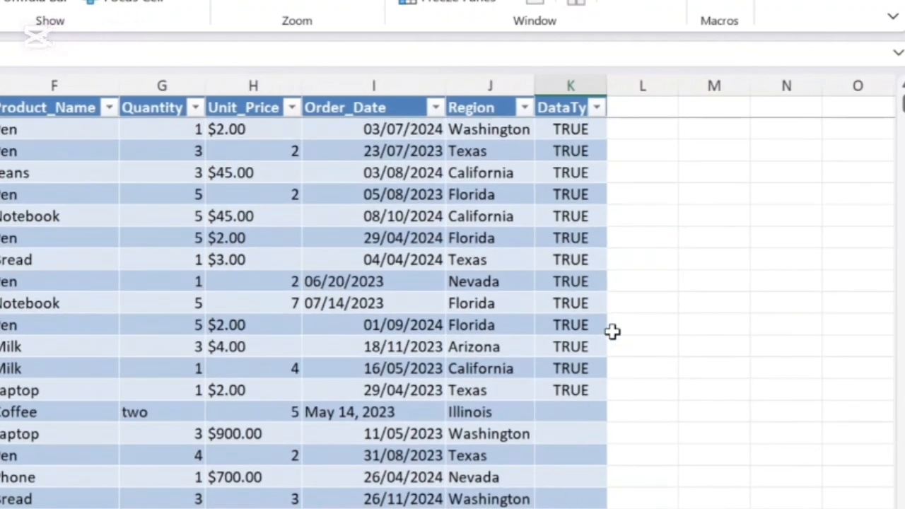
pyautogui.scroll(3, 612, 332)
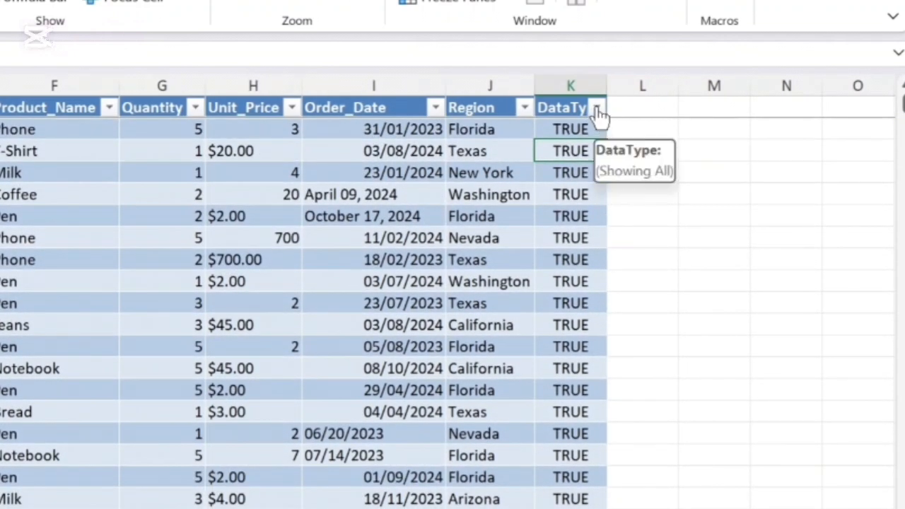
pyautogui.click(597, 110)
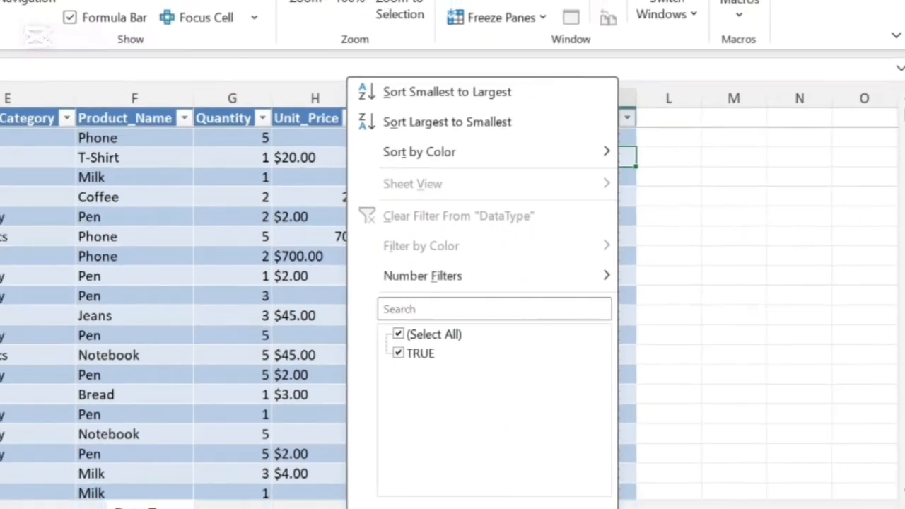
pyautogui.click(603, 485)
pyautogui.moveTo(606, 430); pyautogui.dragTo(597, 431)
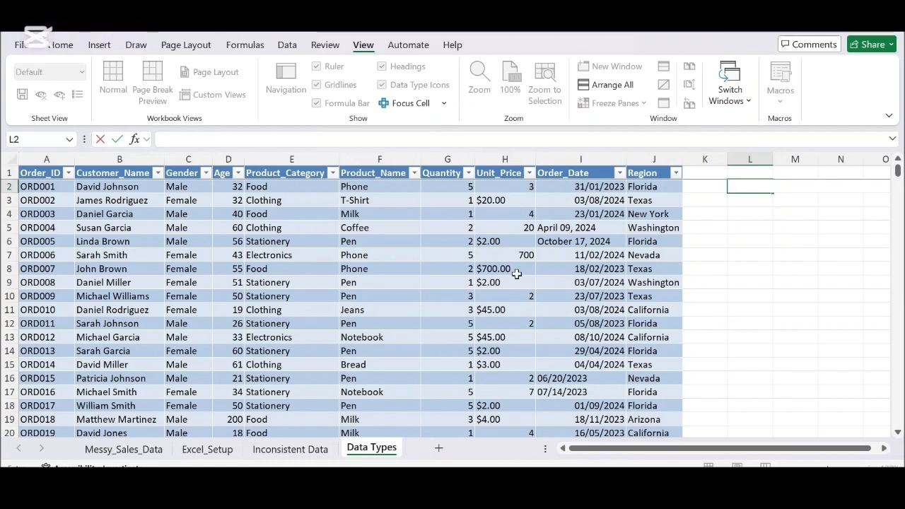
# - Add a DataType header in K1 beside Region and fit the column width to it
pyautogui.scroll(-1, 516, 275)
pyautogui.scroll(2, 516, 274)
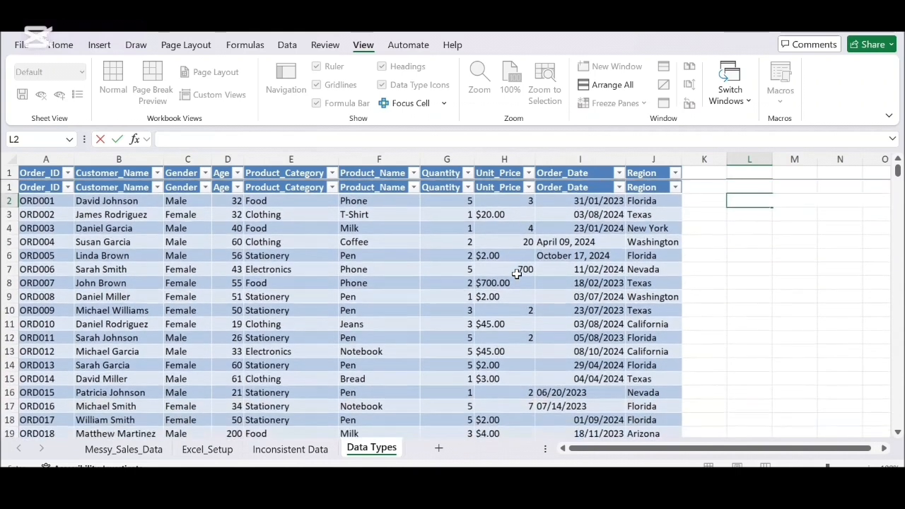
pyautogui.scroll(-1, 516, 274)
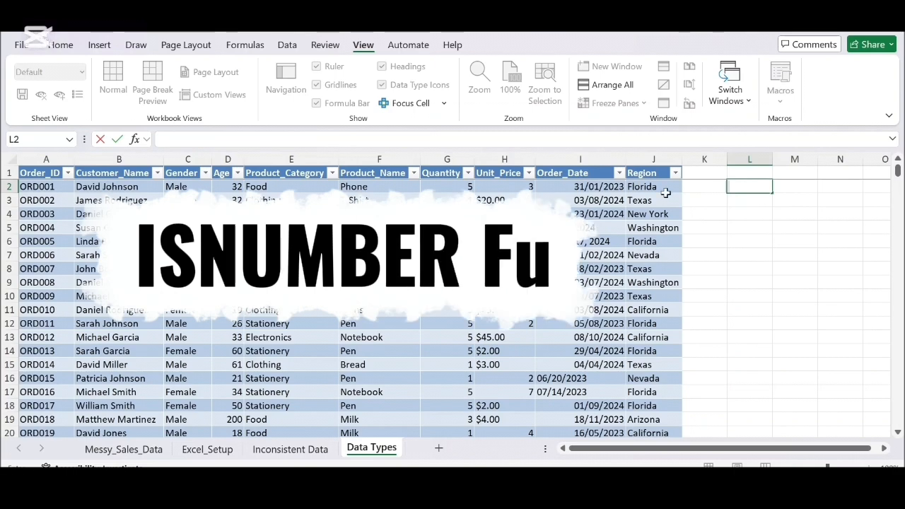
pyautogui.click(704, 171)
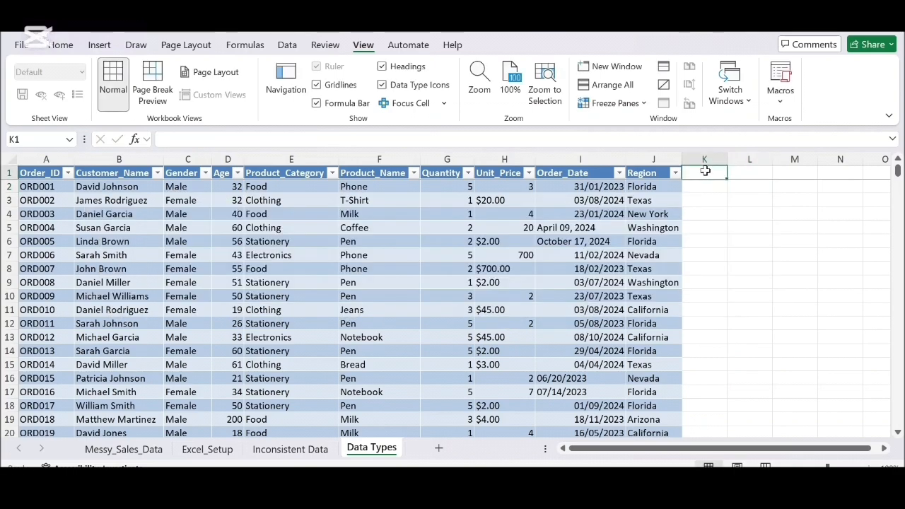
pyautogui.write('DataT')
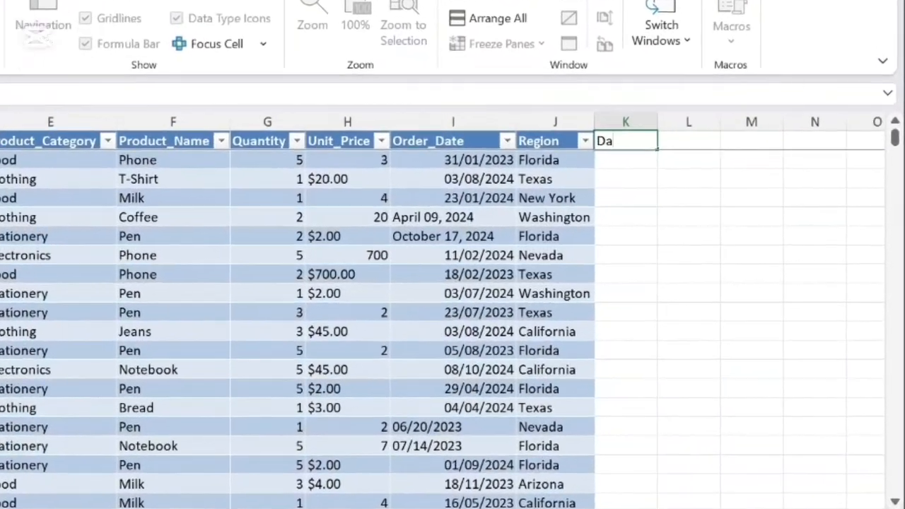
pyautogui.write('ype')
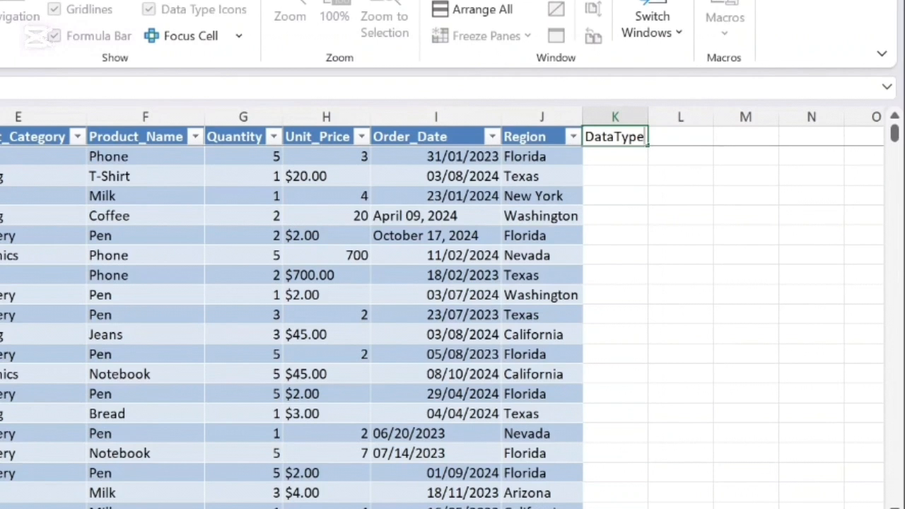
pyautogui.click(651, 116)
# - Enter =ISNUMBER(H2) in K2 to test the Unit_Price values, and check the DataType column's filter values
pyautogui.click(634, 155)
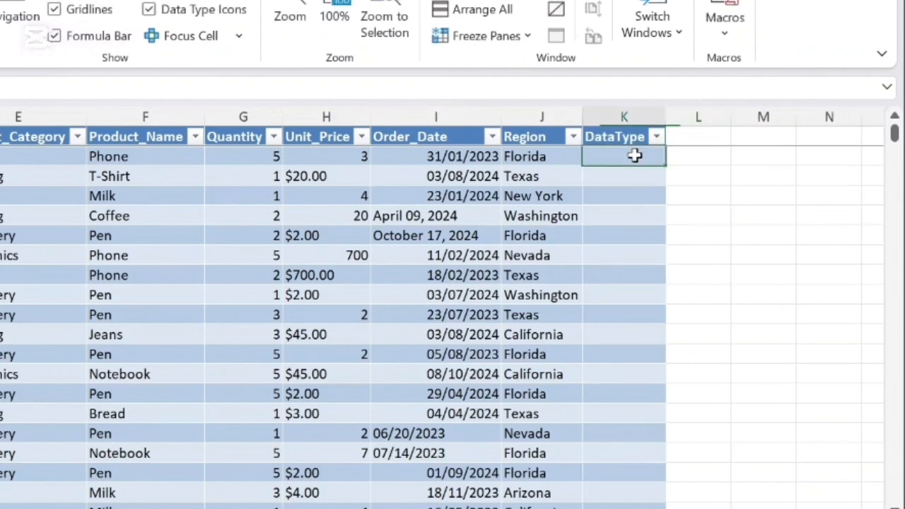
pyautogui.write('=')
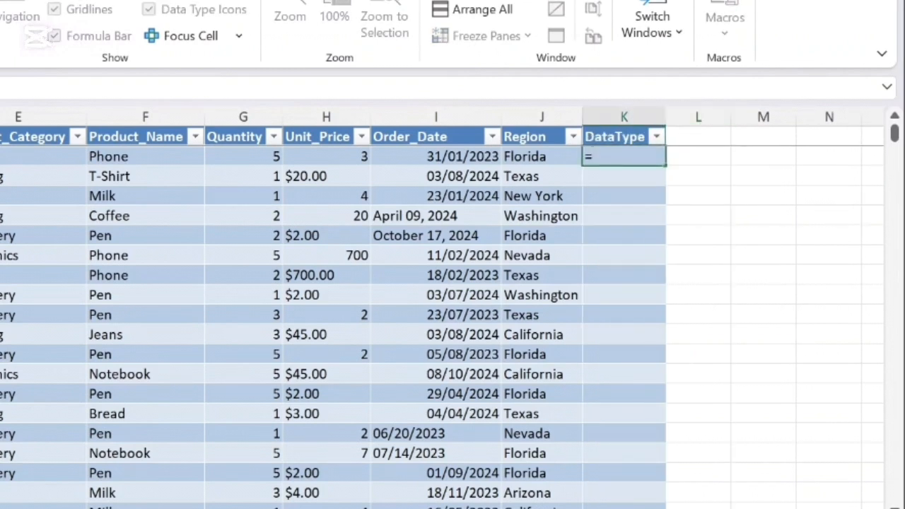
pyautogui.write('isnumber')
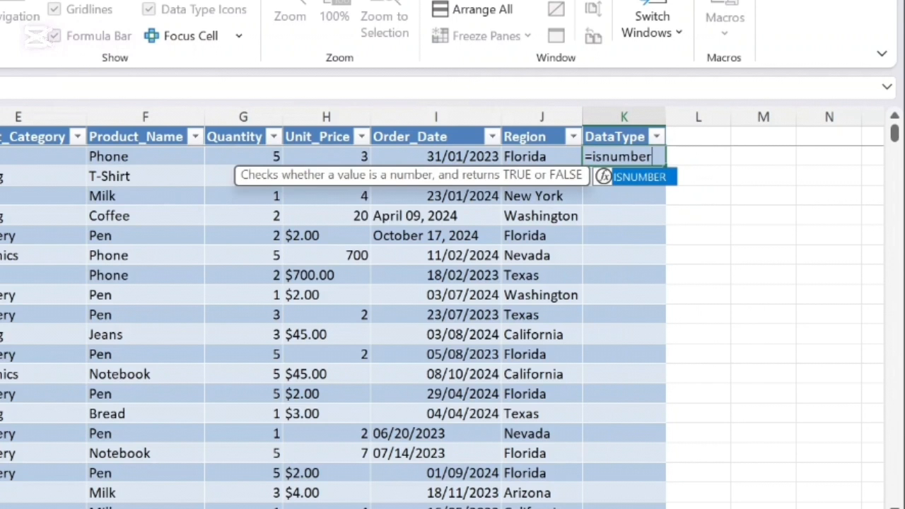
pyautogui.write('(')
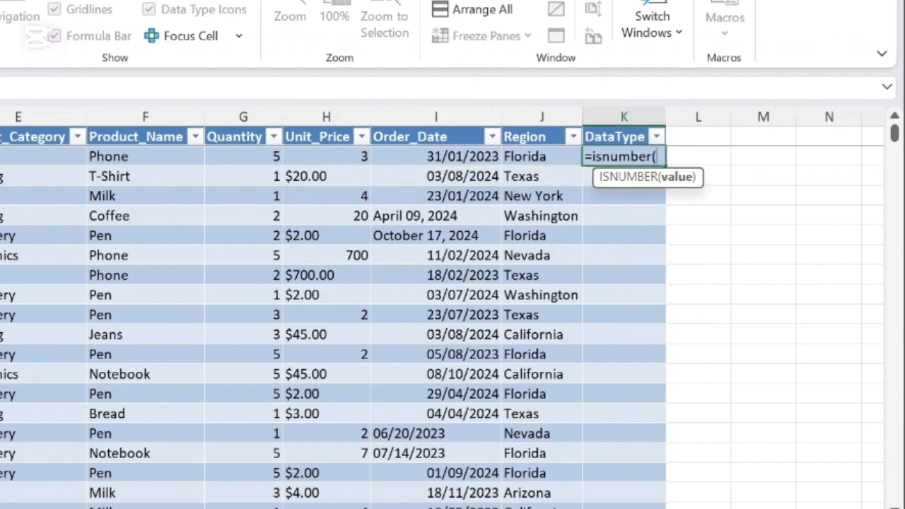
pyautogui.write('h2')
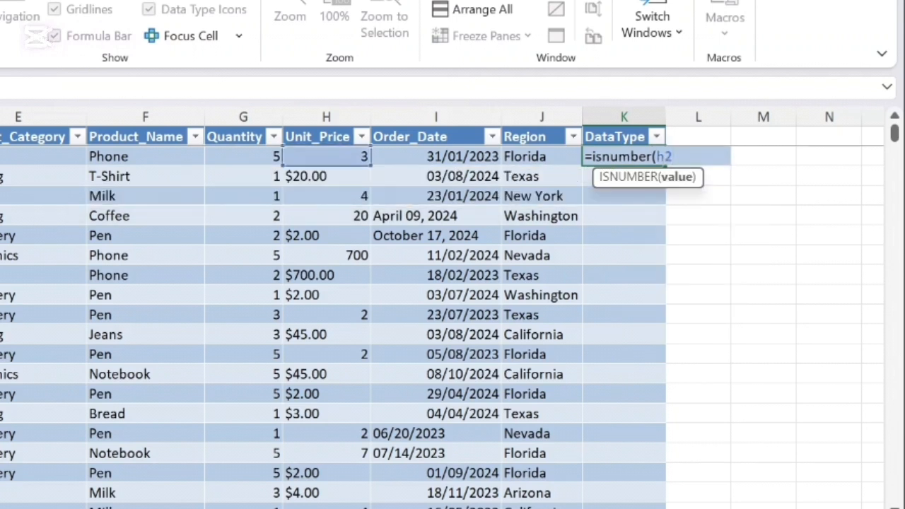
pyautogui.write(')')
pyautogui.press('Return')
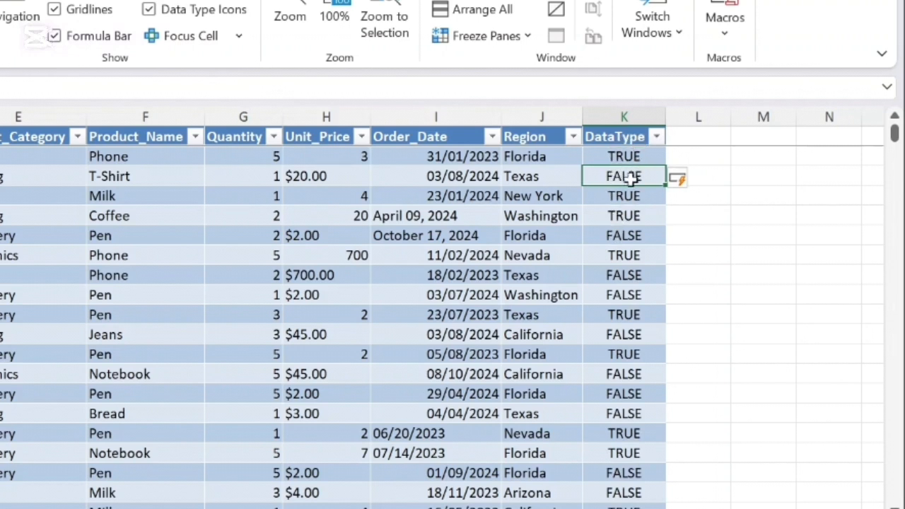
pyautogui.click(654, 137)
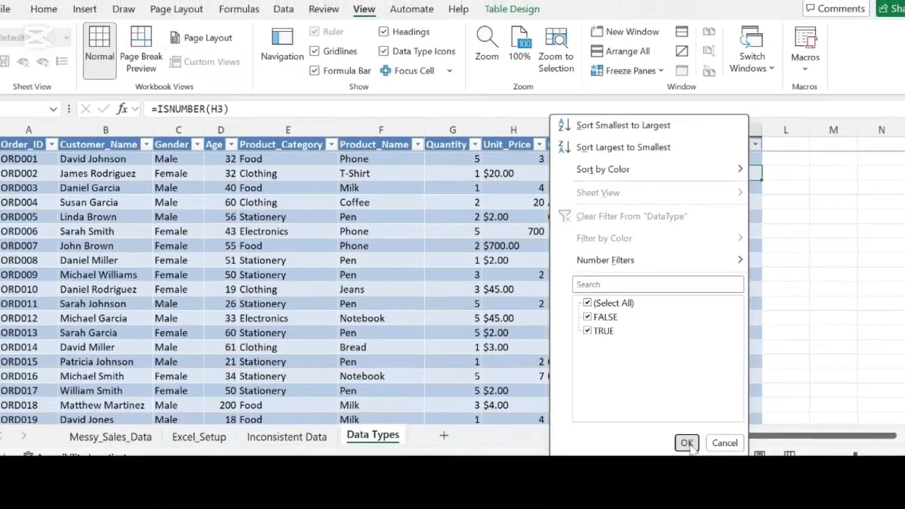
pyautogui.click(686, 443)
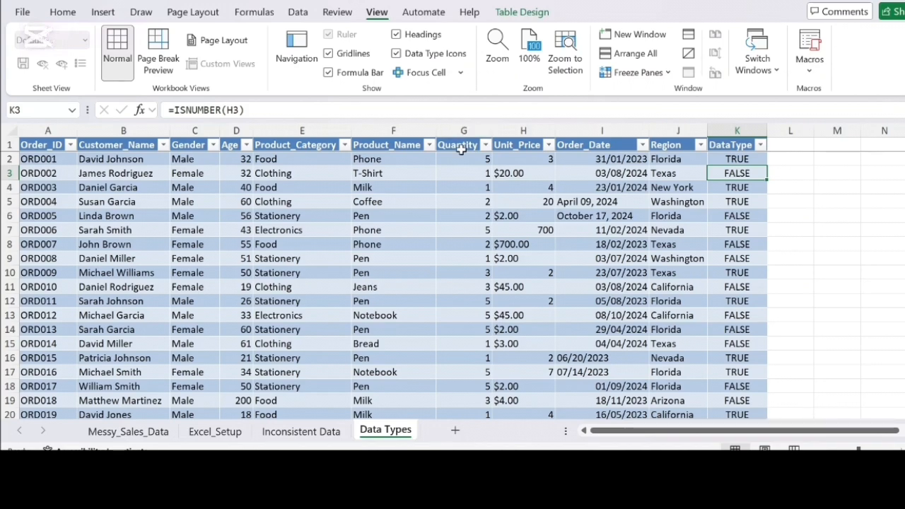
# - Enter =AND(ISNUMBER(Table3[Quantity])) in M2 to test whether the whole Quantity column is numeric
pyautogui.click(836, 158)
pyautogui.write('=a')
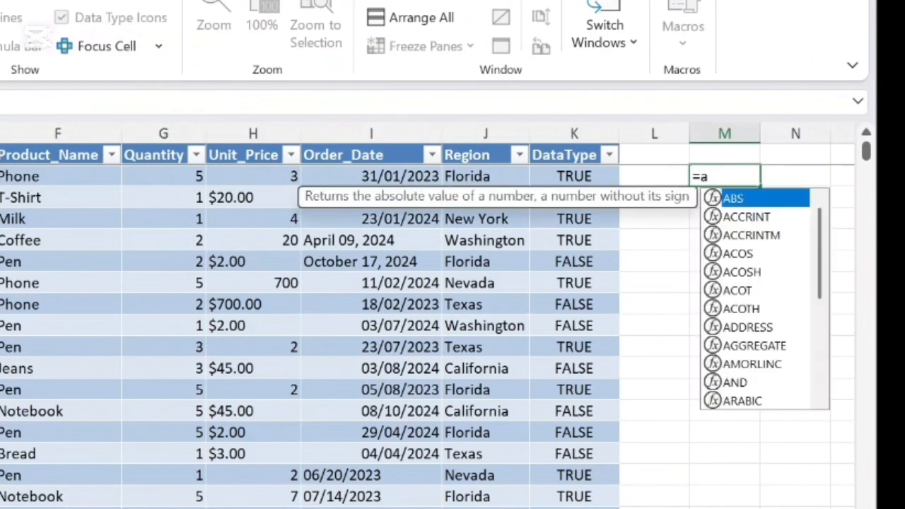
pyautogui.write('nd(i')
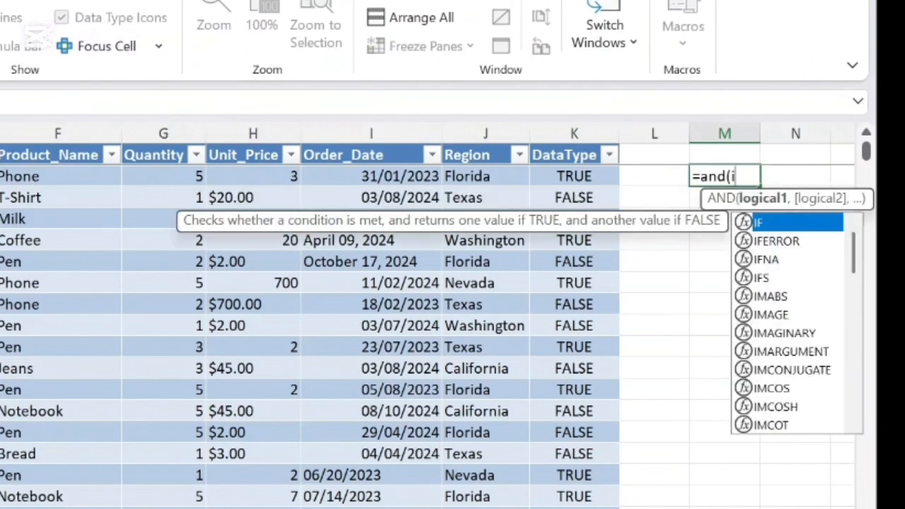
pyautogui.write('snumber')
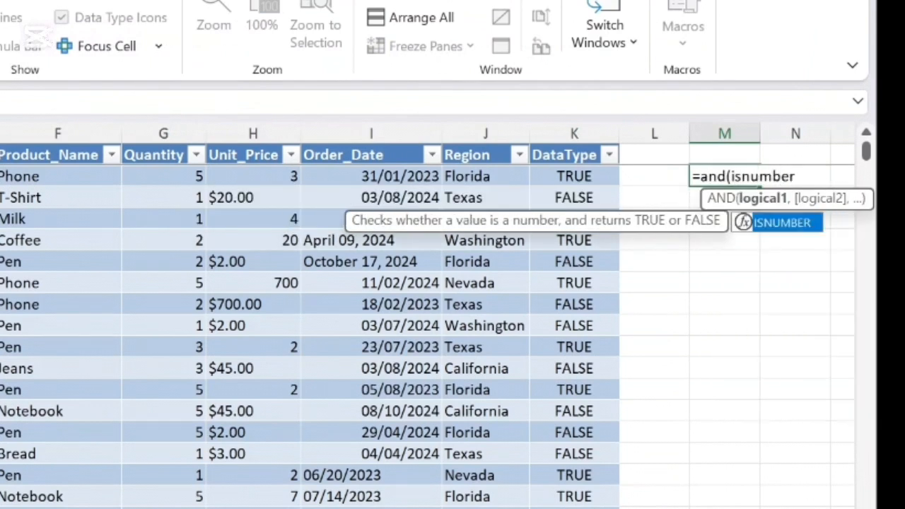
pyautogui.write('(table')
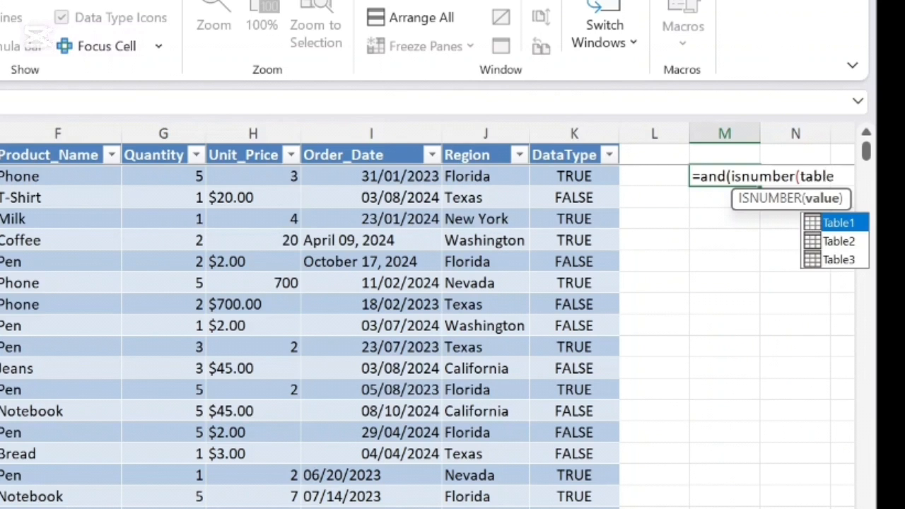
pyautogui.doubleClick(854, 259)
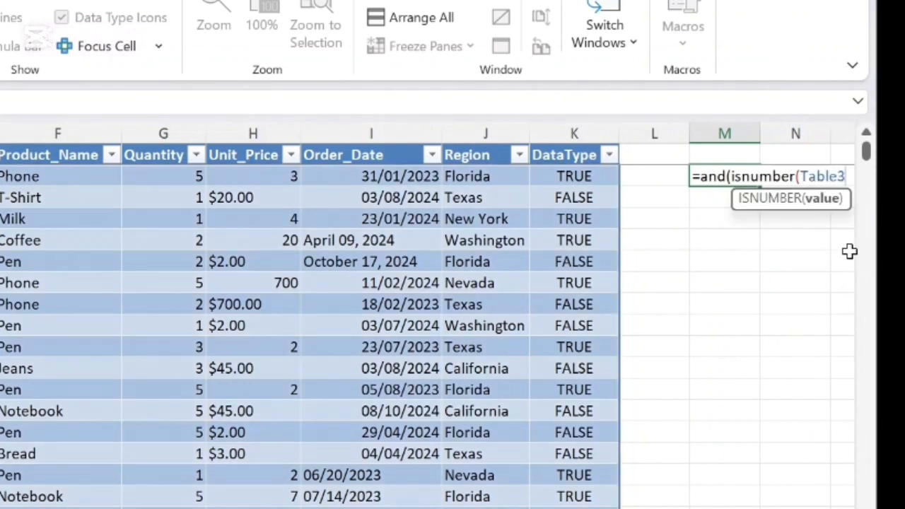
pyautogui.write('[')
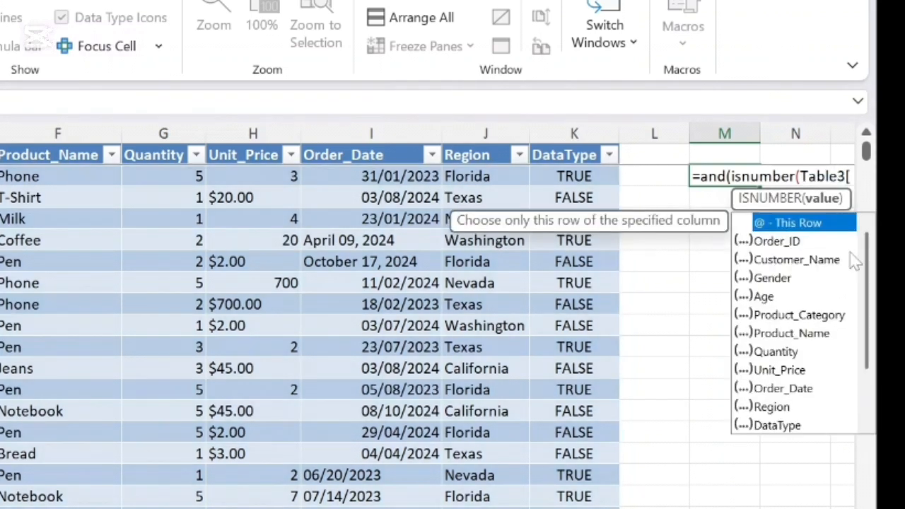
pyautogui.doubleClick(795, 352)
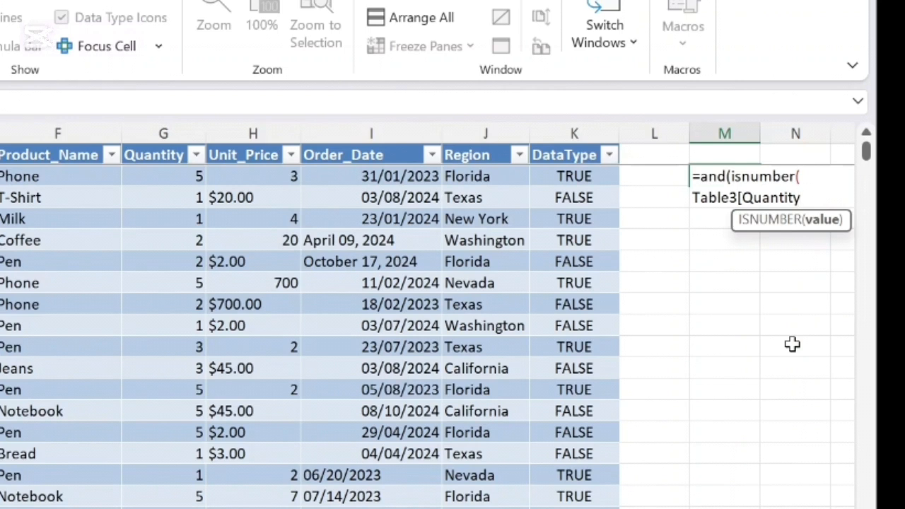
pyautogui.write('])')
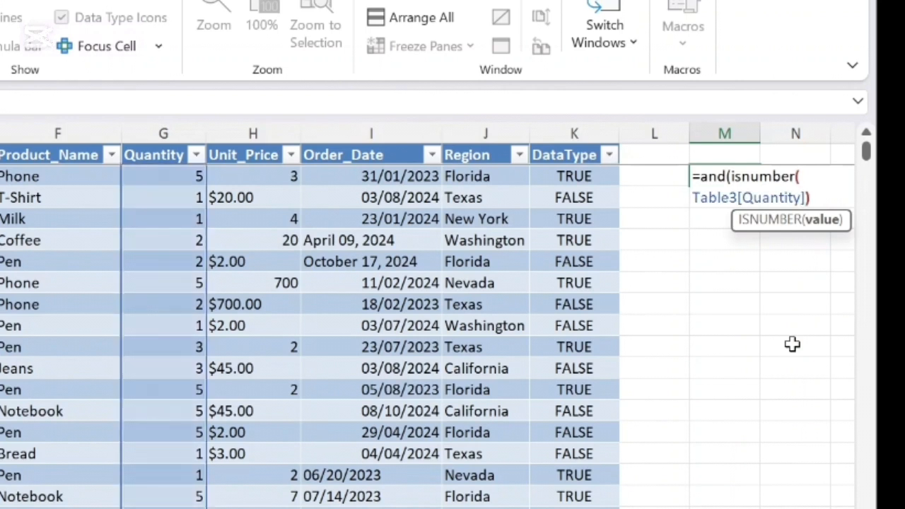
pyautogui.write(')')
pyautogui.press('Return')
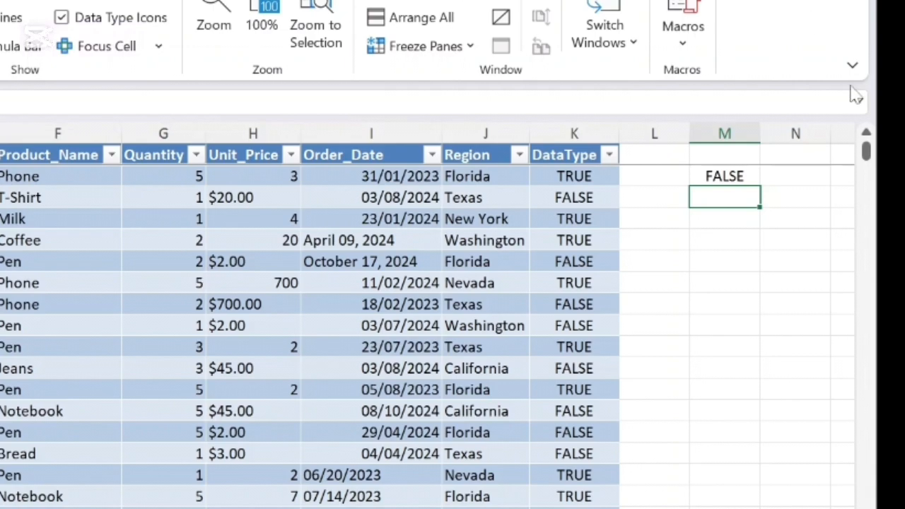
pyautogui.click(719, 174)
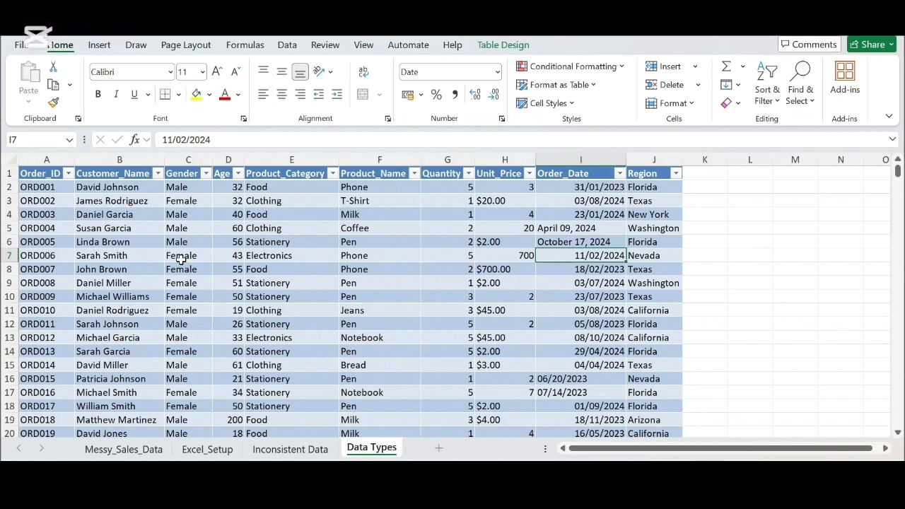
# - Enter =ISNUMBER(G2) in K2 beside Region to test the Quantity values, and widen column K to fit its header
pyautogui.click(698, 174)
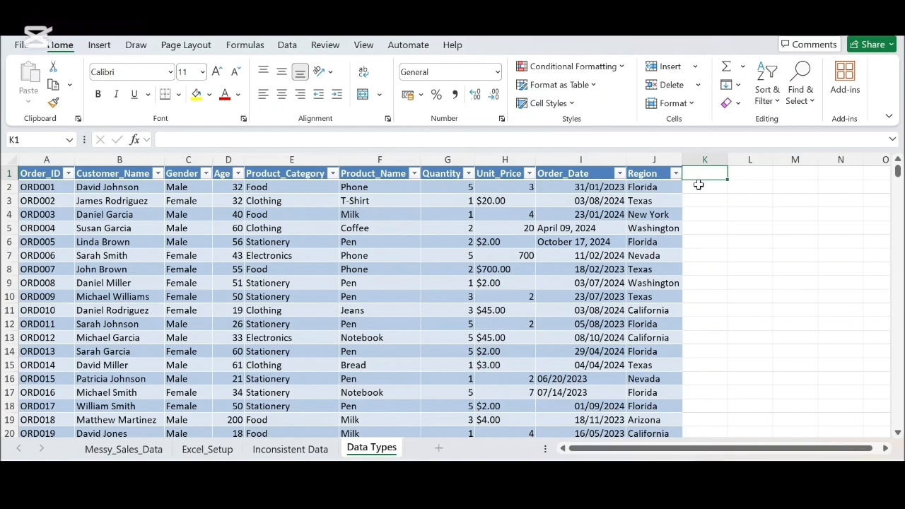
pyautogui.click(698, 186)
pyautogui.write('=')
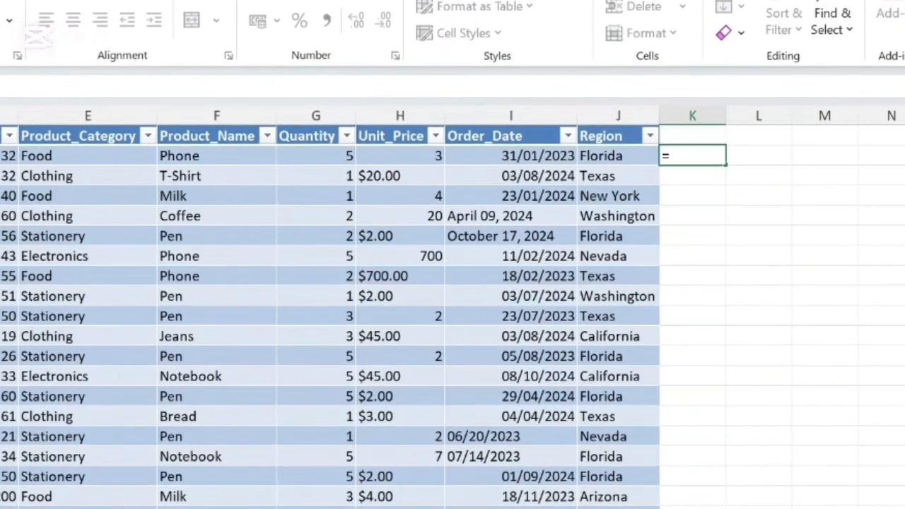
pyautogui.write('isnu')
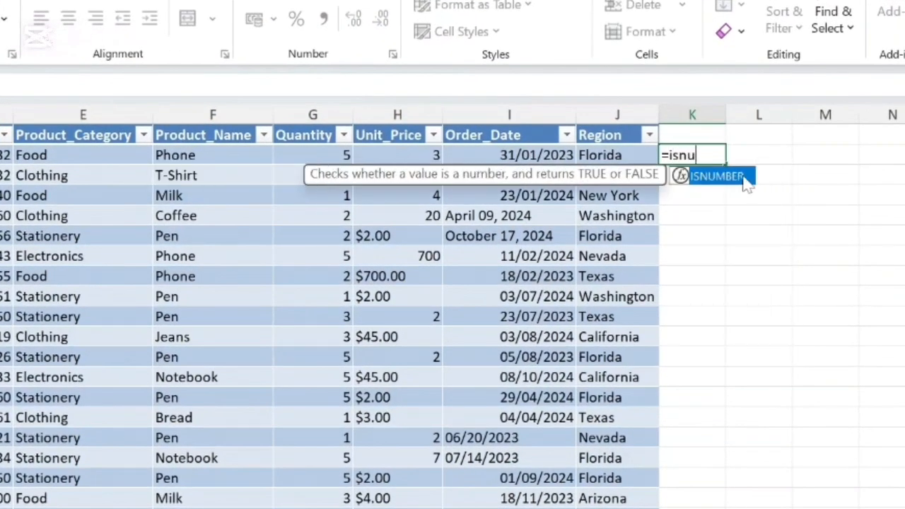
pyautogui.doubleClick(746, 177)
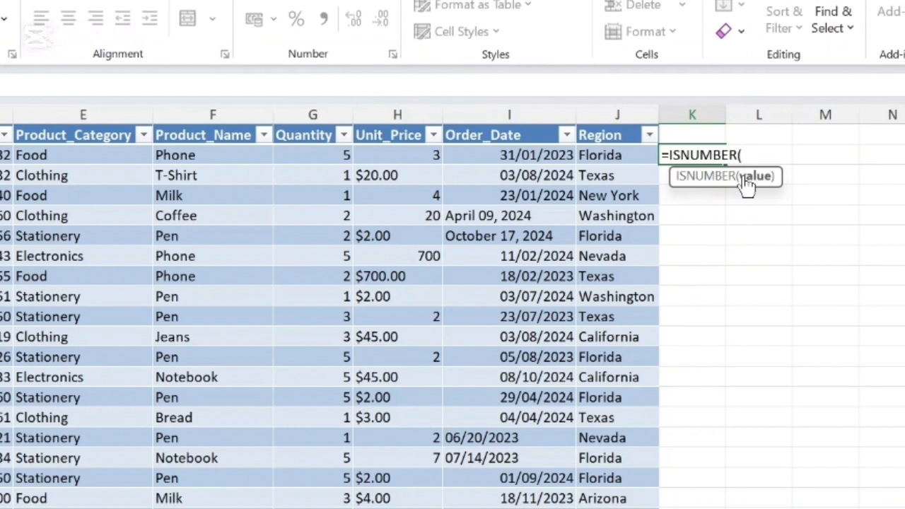
pyautogui.write('a')
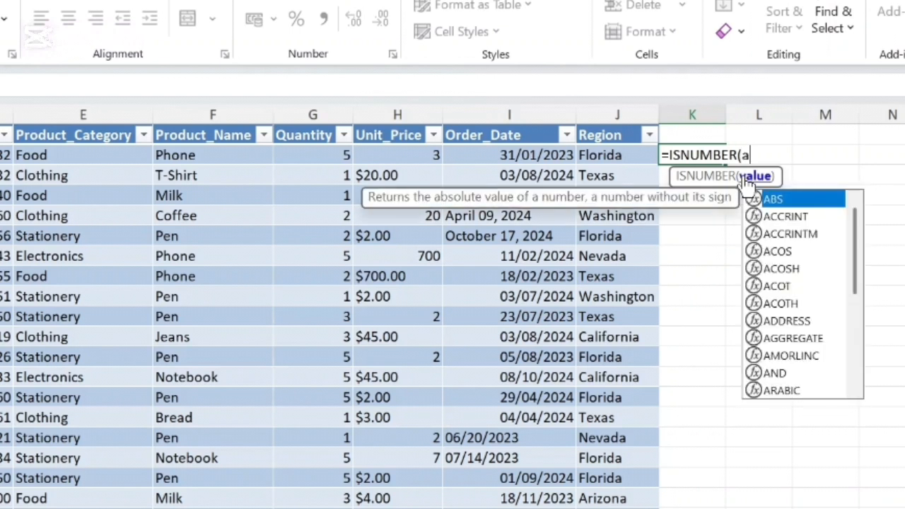
pyautogui.press('BackSpace')
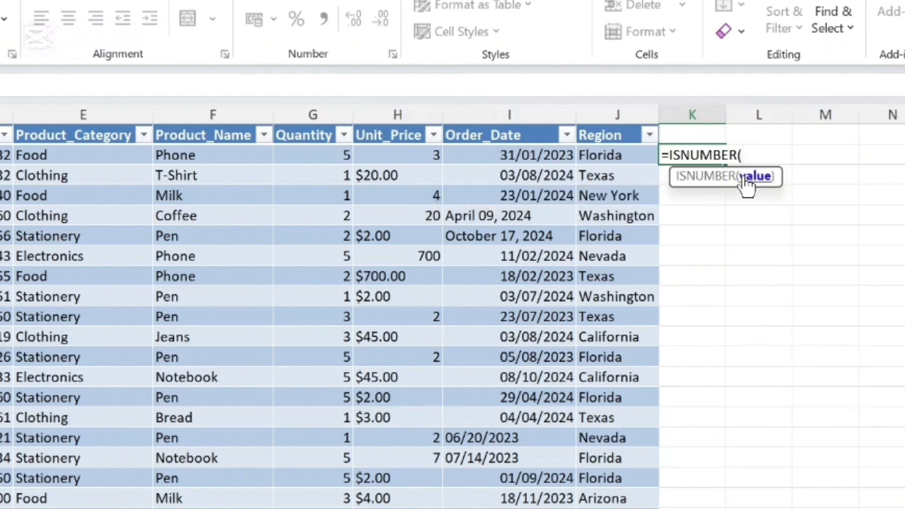
pyautogui.write('g2')
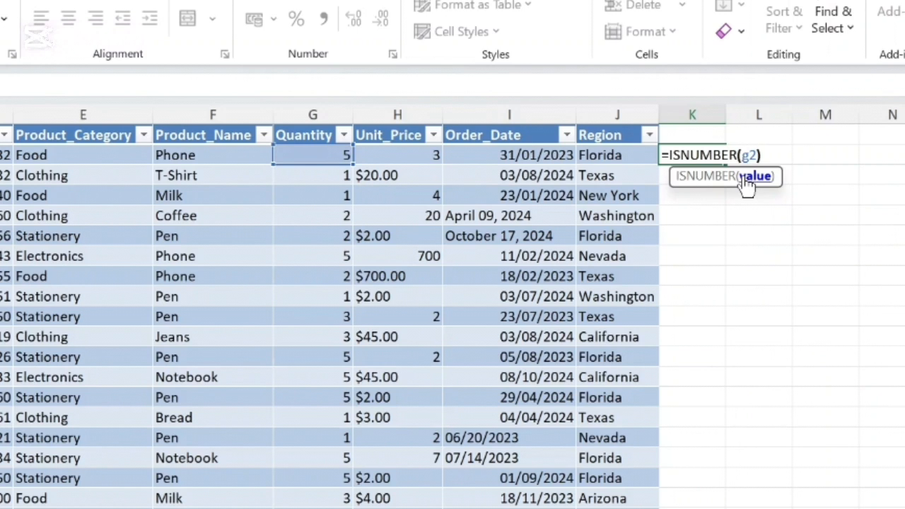
pyautogui.press('Return')
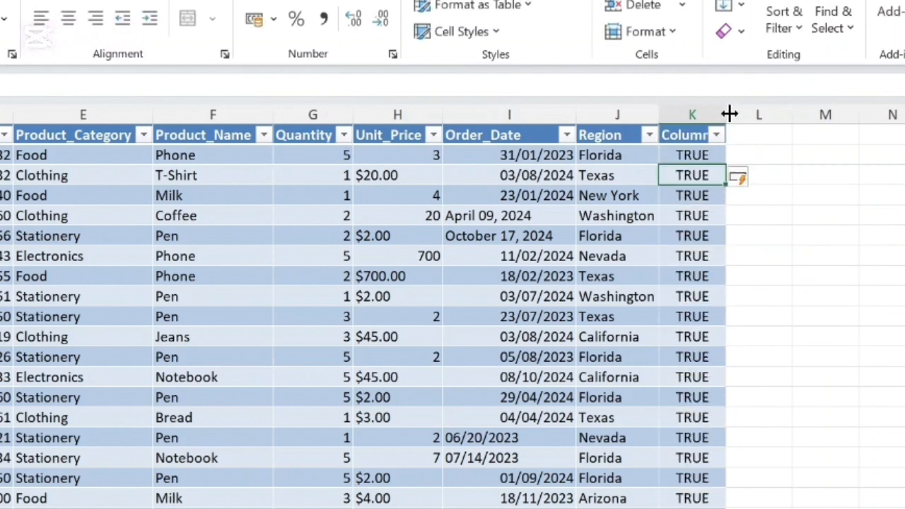
pyautogui.moveTo(728, 113); pyautogui.dragTo(742, 113)
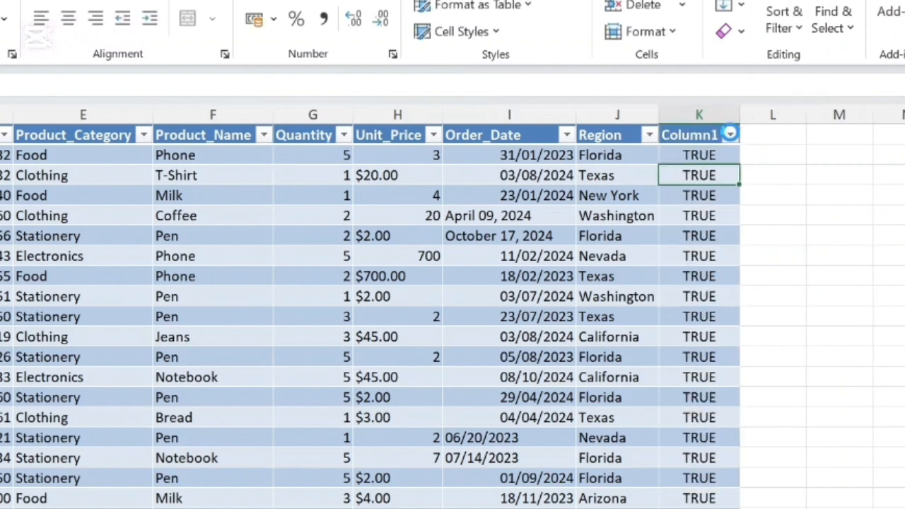
# - Filter the ISNUMBER result column to show only the FALSE rows
pyautogui.click(730, 136)
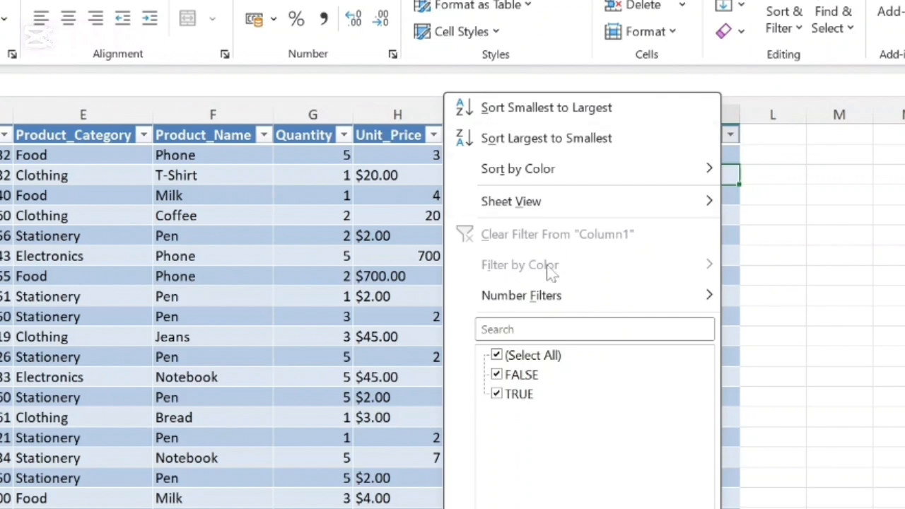
pyautogui.click(502, 356)
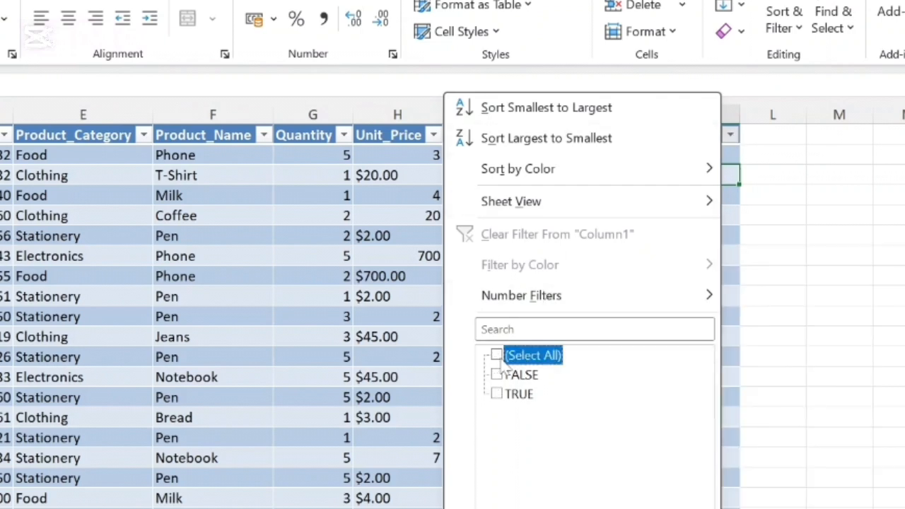
pyautogui.click(496, 374)
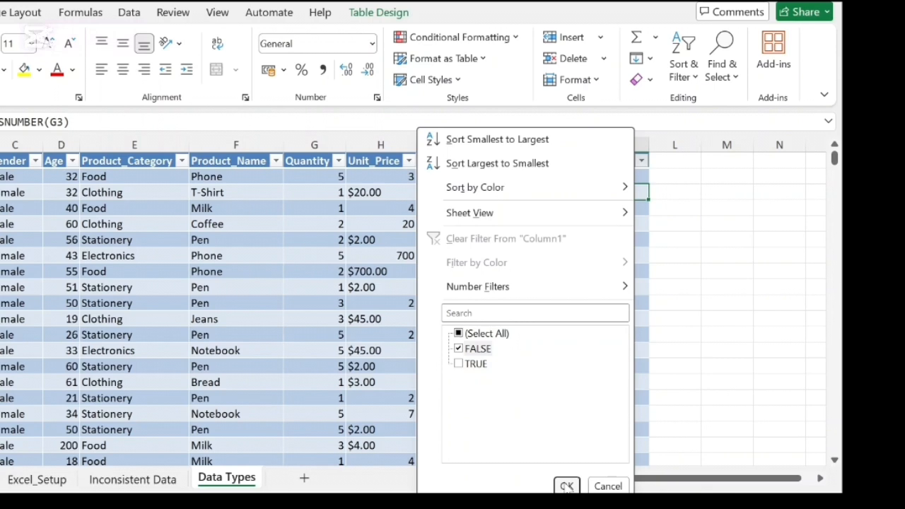
pyautogui.click(566, 485)
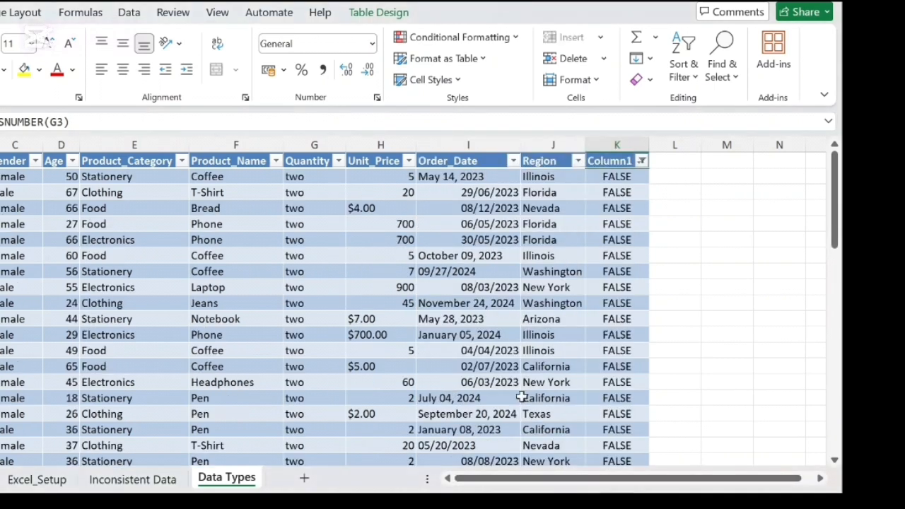
# - Examine the Quantity entries throughout the filtered rows to see which values are not numeric
pyautogui.scroll(-3, 310, 237)
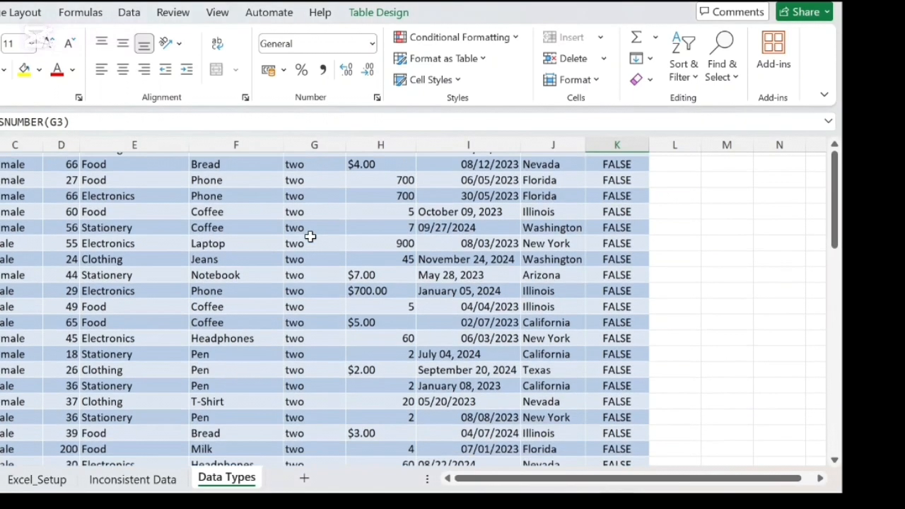
pyautogui.scroll(-15, 310, 236)
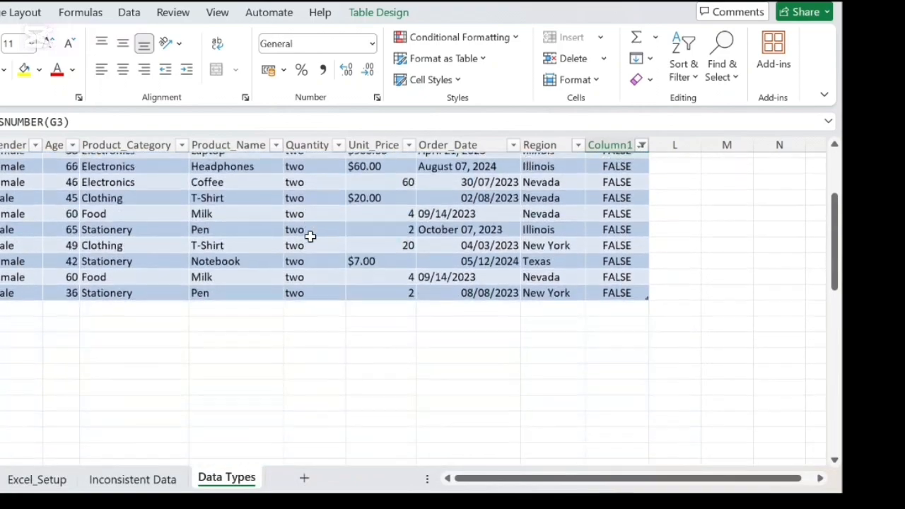
pyautogui.scroll(15, 310, 237)
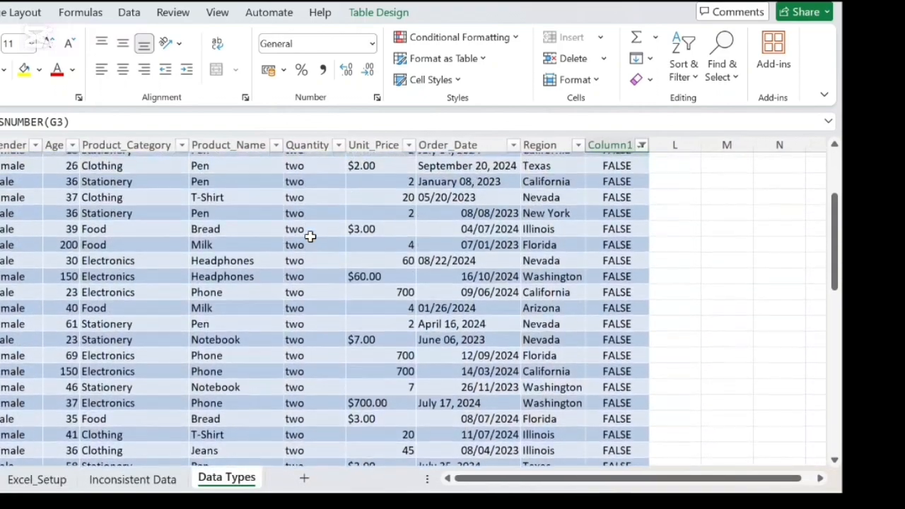
pyautogui.scroll(1, 310, 237)
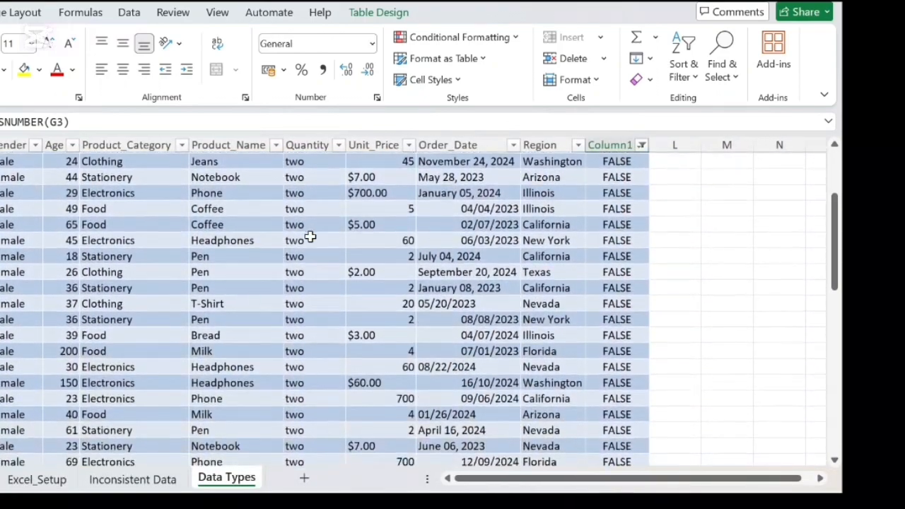
pyautogui.scroll(-1, 310, 237)
pyautogui.click(310, 237)
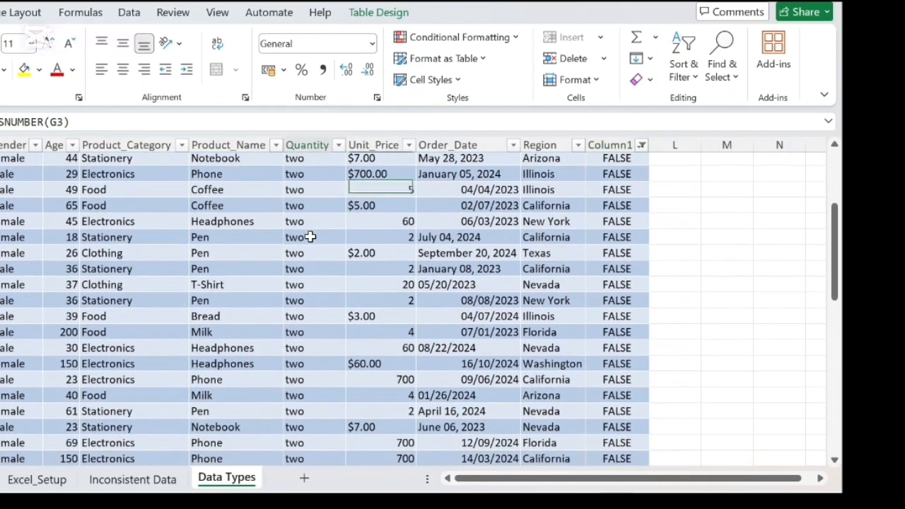
pyautogui.scroll(3, 310, 237)
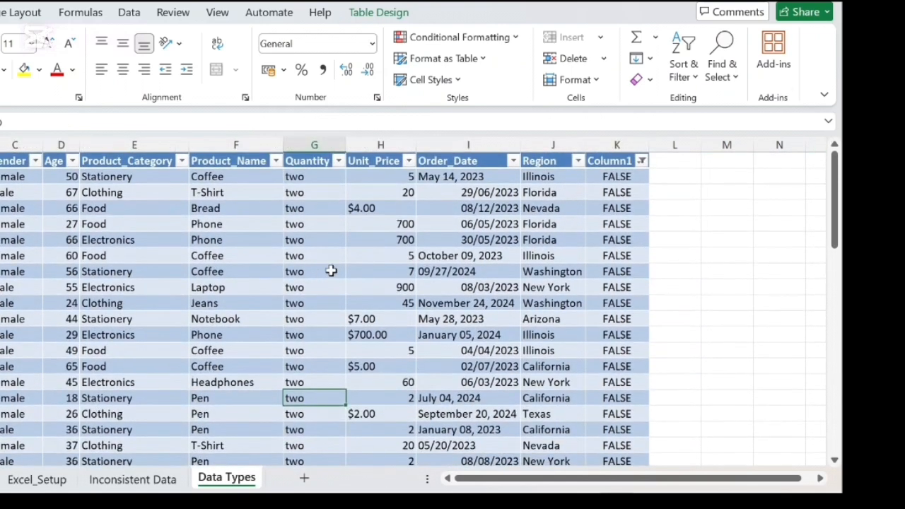
# - Replace every "two" in the Quantity column with 2 using Find and Replace
pyautogui.click(306, 147)
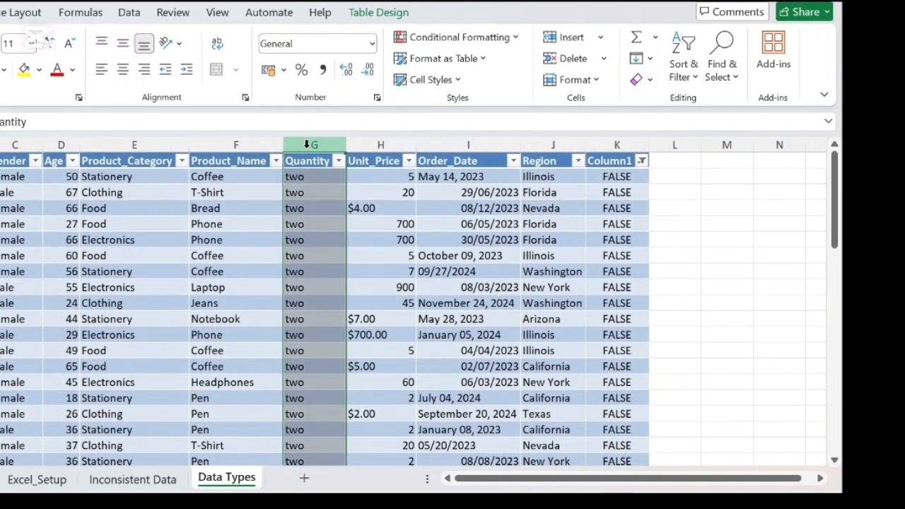
pyautogui.hotkey('ctrl', 'h')
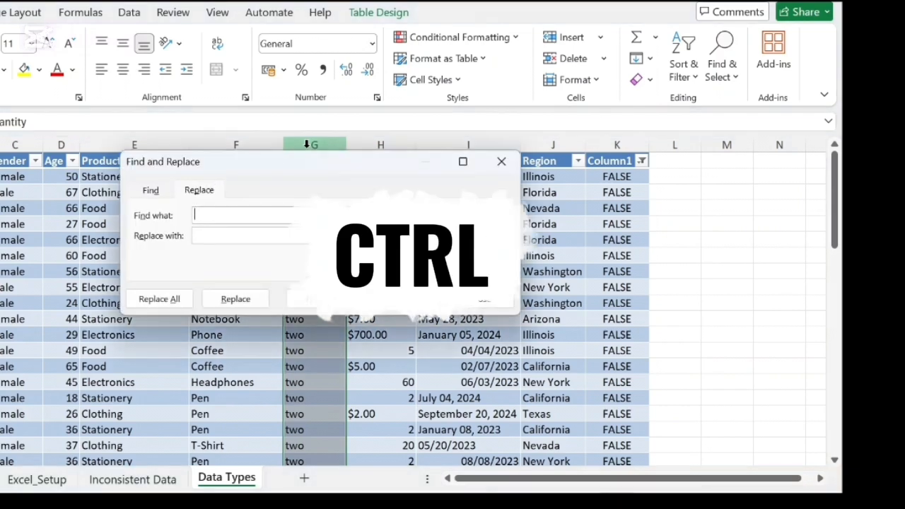
pyautogui.moveTo(298, 167); pyautogui.dragTo(40, 236)
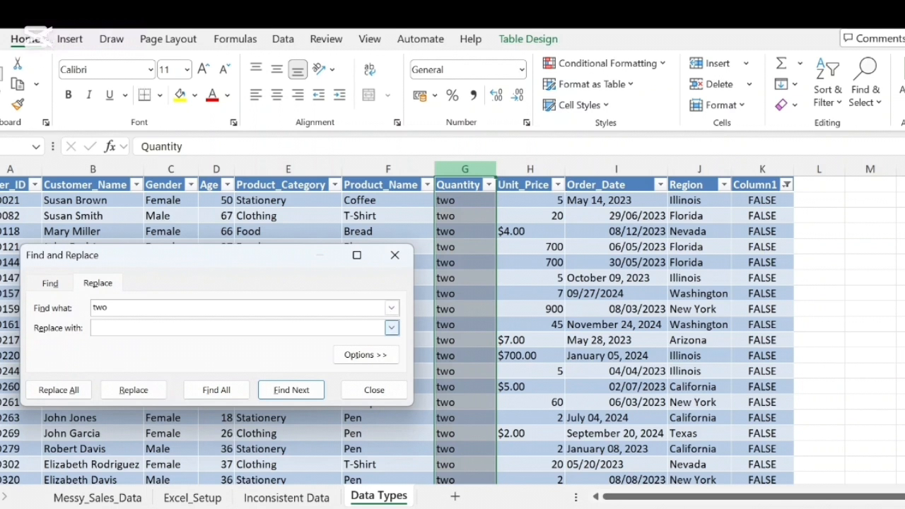
pyautogui.click(59, 397)
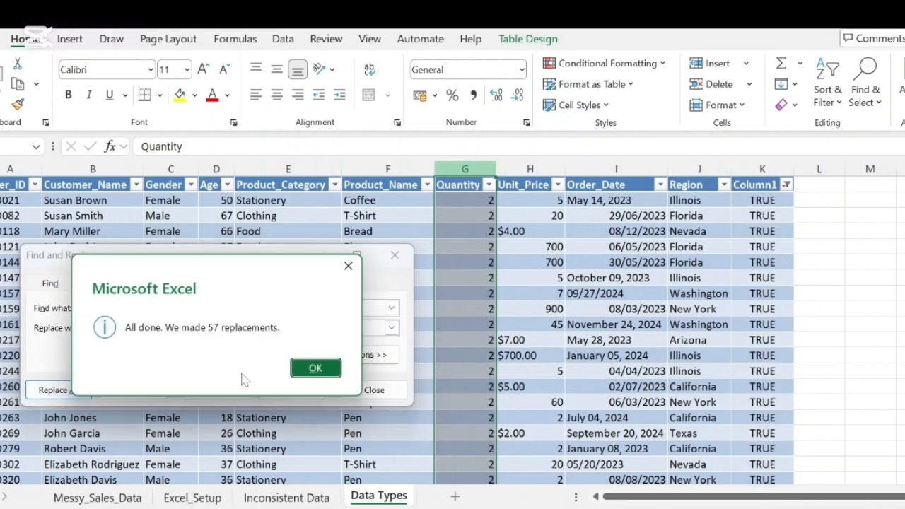
pyautogui.click(299, 369)
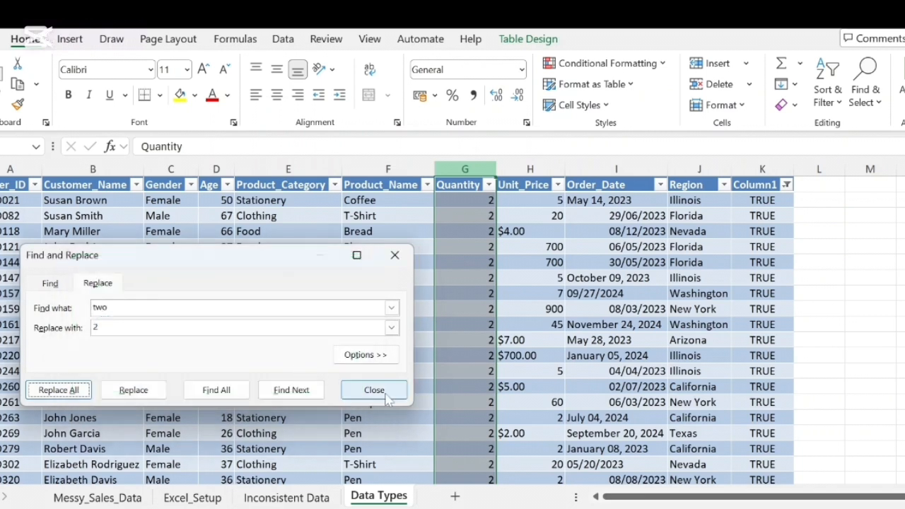
pyautogui.click(383, 391)
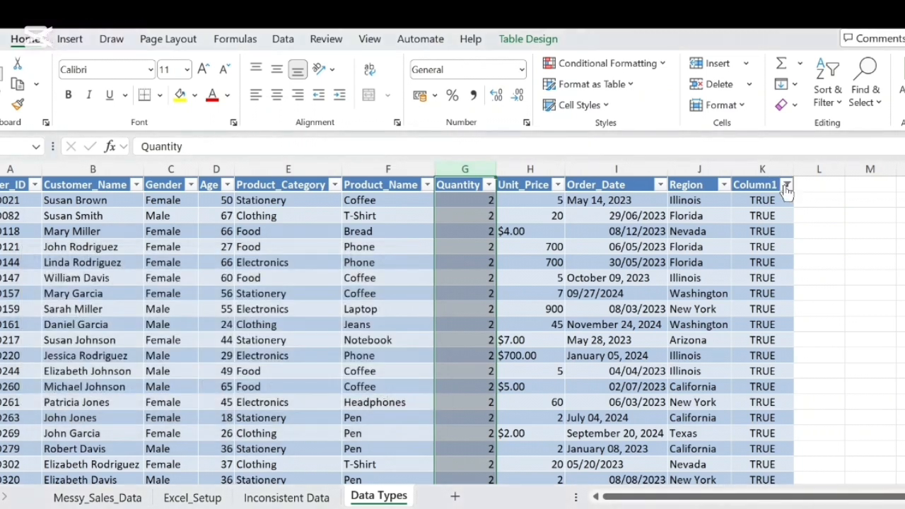
pyautogui.click(786, 185)
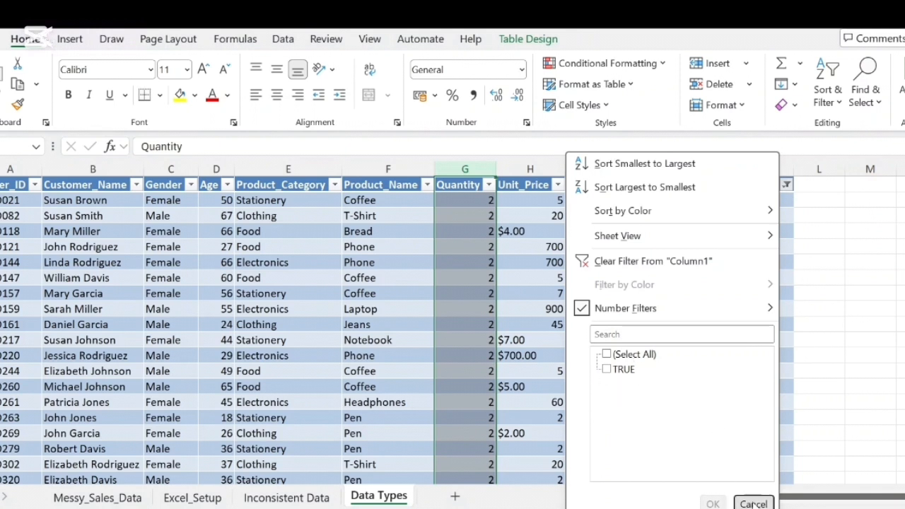
pyautogui.click(754, 504)
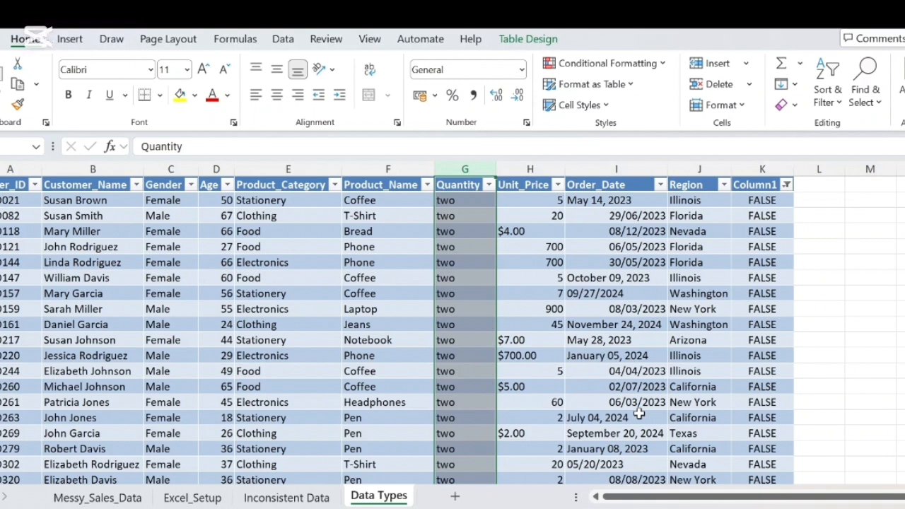
pyautogui.hotkey('ctrl', 'y')
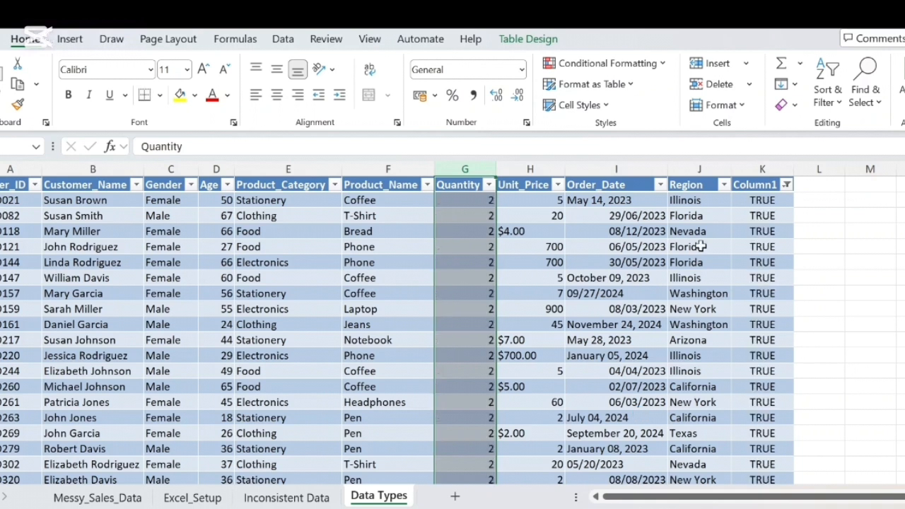
# - Reselect all values in the Column1 filter to show every row of the table again
pyautogui.click(786, 184)
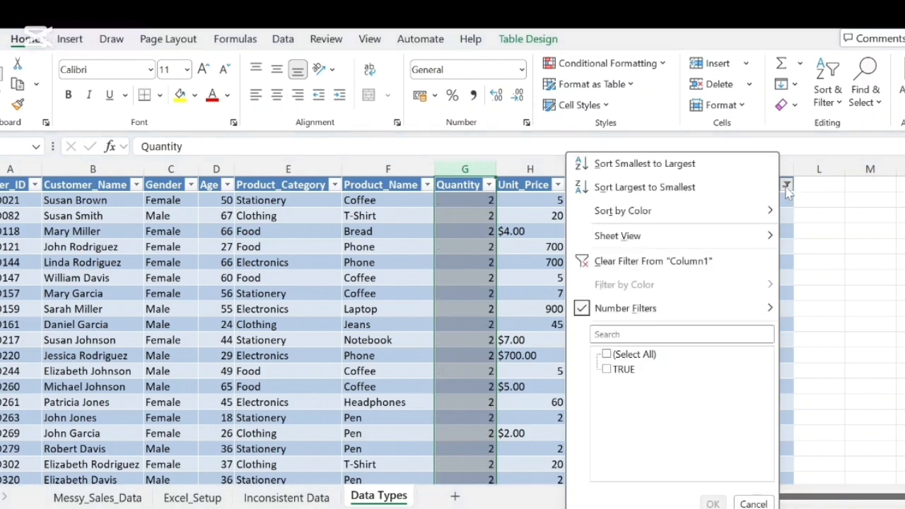
pyautogui.click(606, 354)
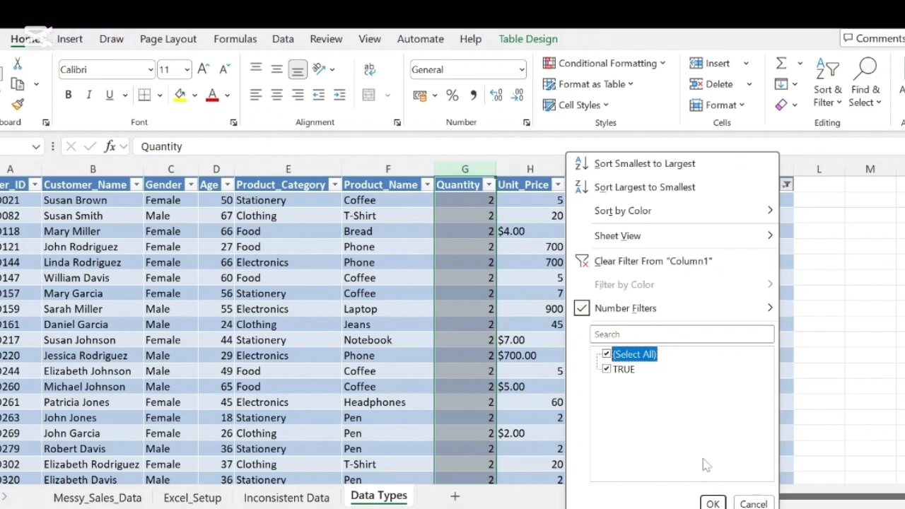
pyautogui.click(712, 503)
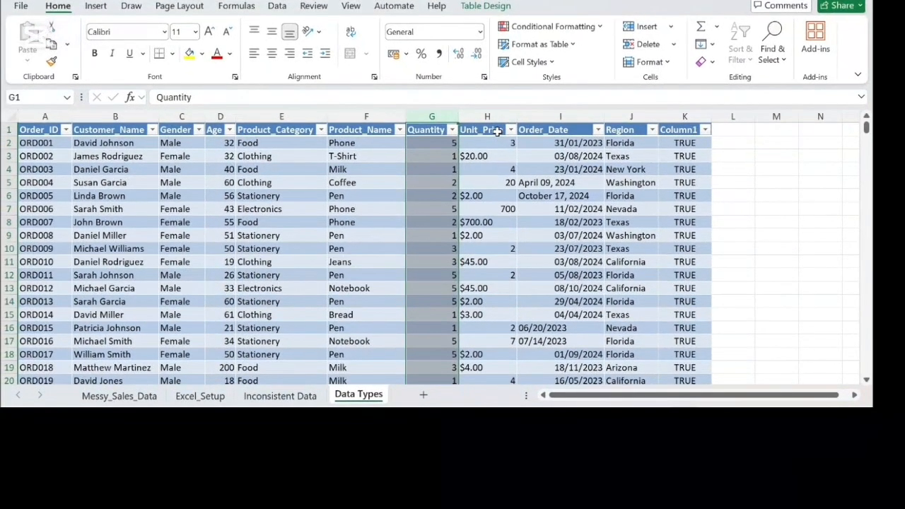
# - Enter =ISNUMBER(H2) in L2 to test whether the Unit_Price values are numeric
pyautogui.click(735, 133)
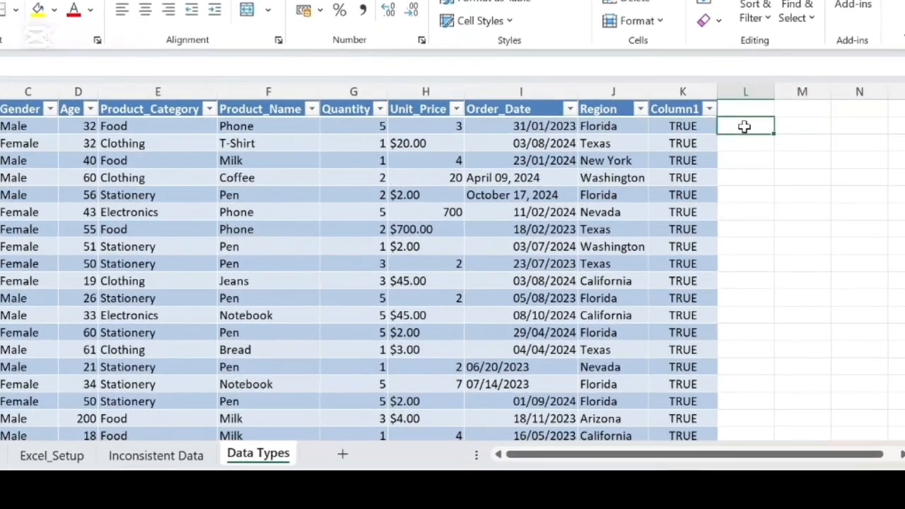
pyautogui.write('=')
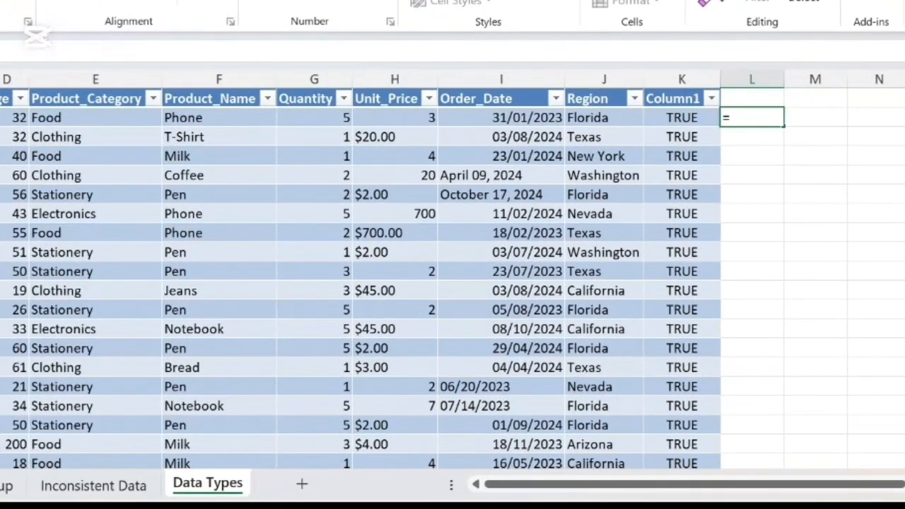
pyautogui.write('is')
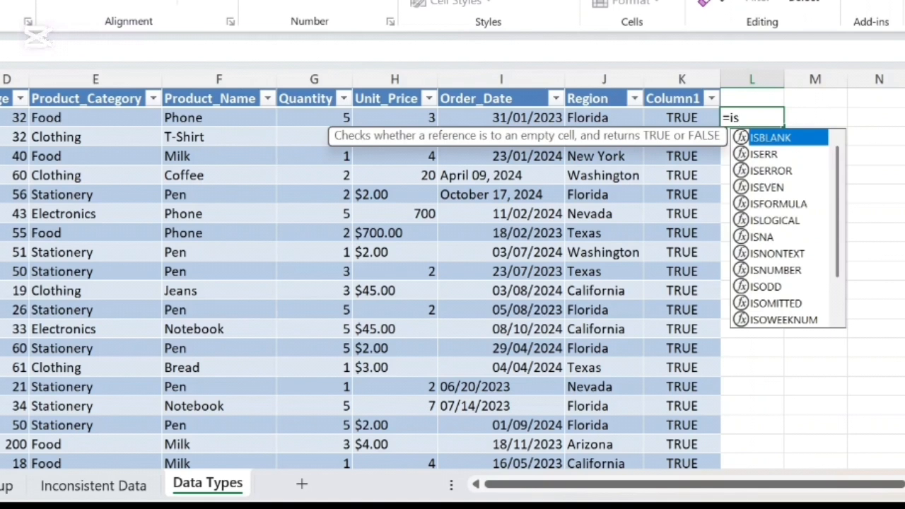
pyautogui.doubleClick(759, 268)
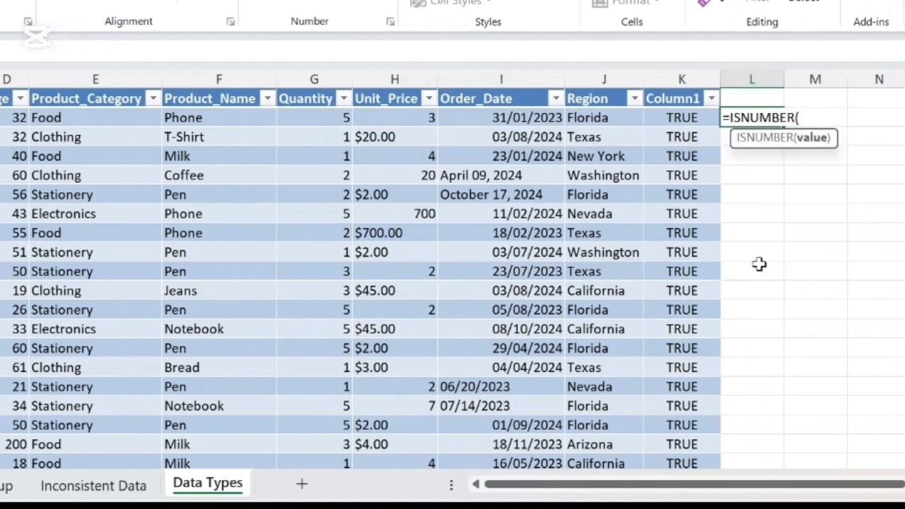
pyautogui.write('h2')
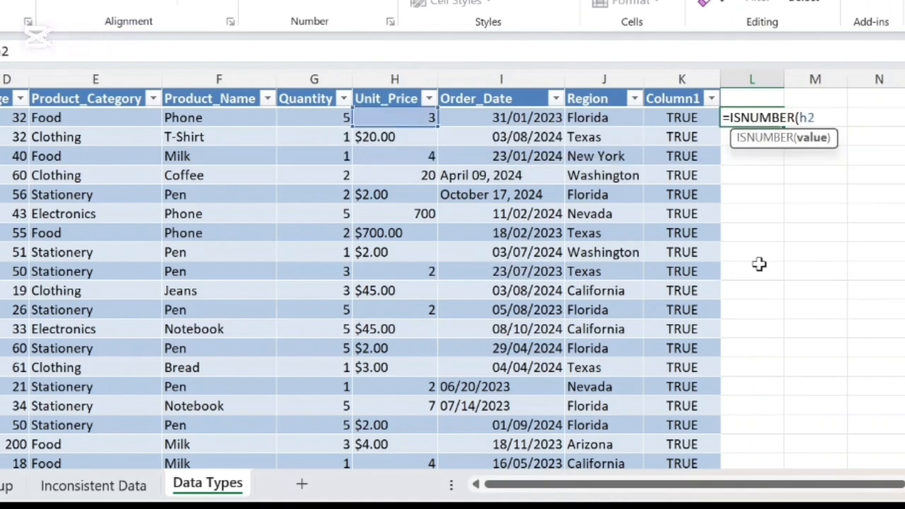
pyautogui.write(')')
pyautogui.press('Return')
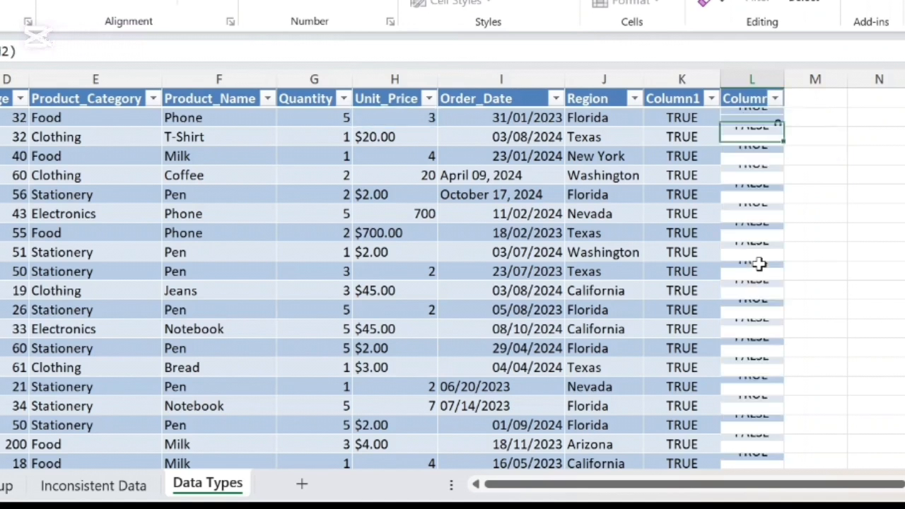
# - Filter the Unit_Price check in column L to show only the FALSE rows
pyautogui.click(775, 101)
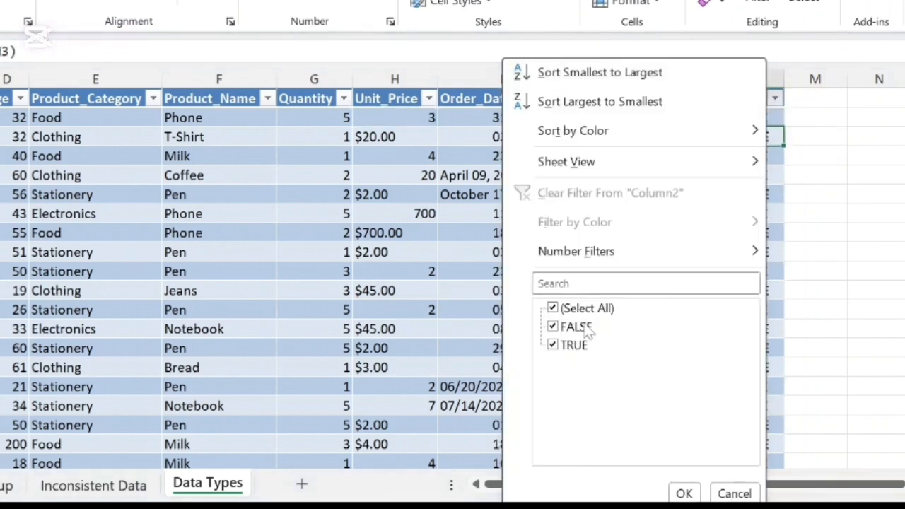
pyautogui.click(552, 310)
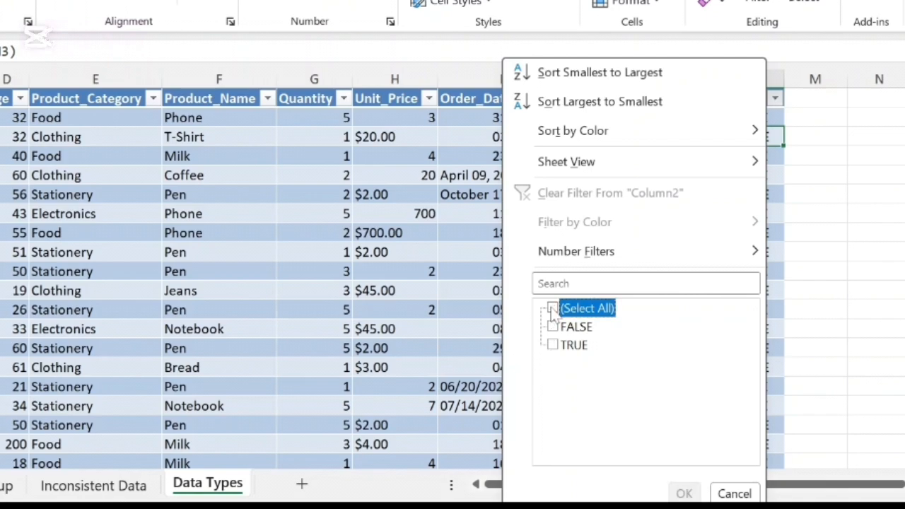
pyautogui.click(552, 326)
pyautogui.click(683, 494)
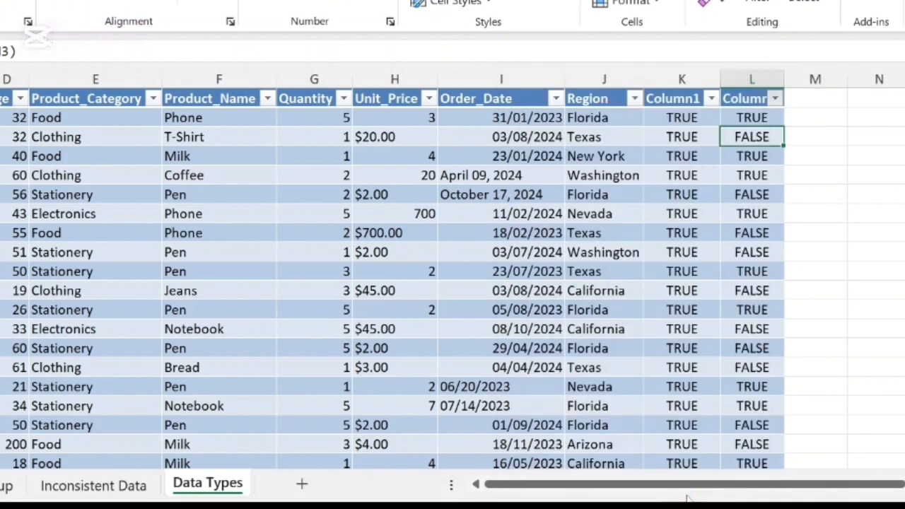
# - Remove every "$" from the Unit_Price column by replacing it with nothing using Find and Replace
pyautogui.scroll(-6, 390, 242)
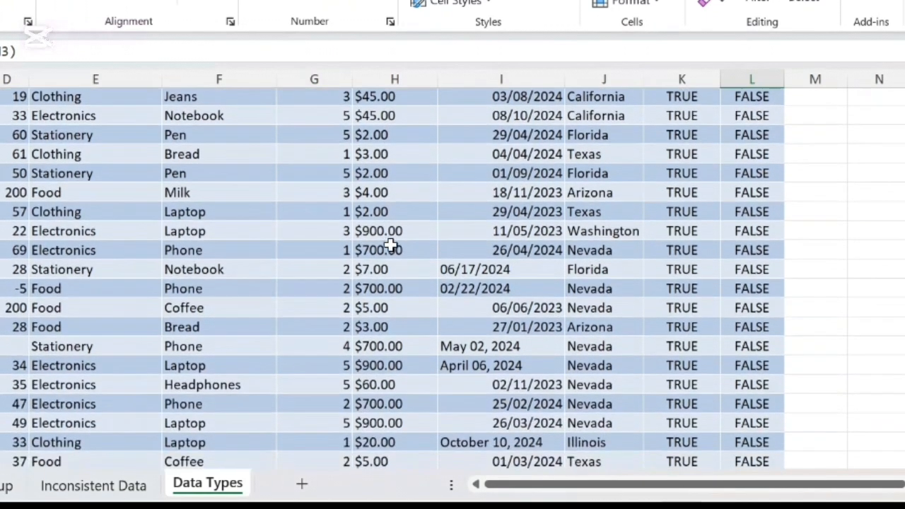
pyautogui.scroll(-14, 390, 242)
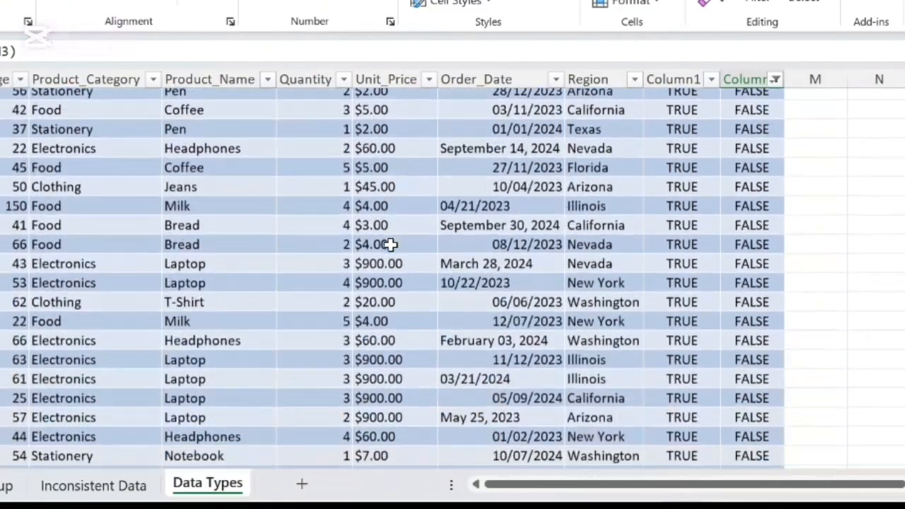
pyautogui.hscroll(2, 390, 242)
pyautogui.scroll(-16, 390, 244)
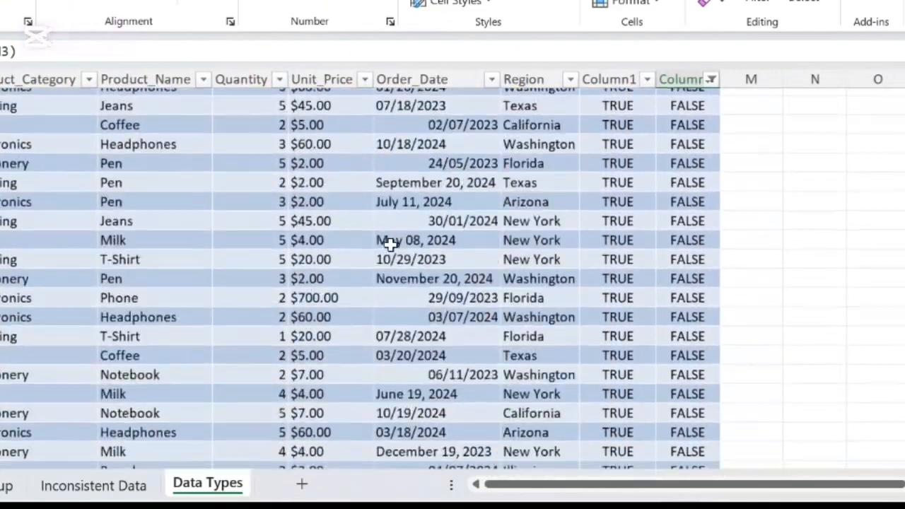
pyautogui.scroll(-16, 390, 245)
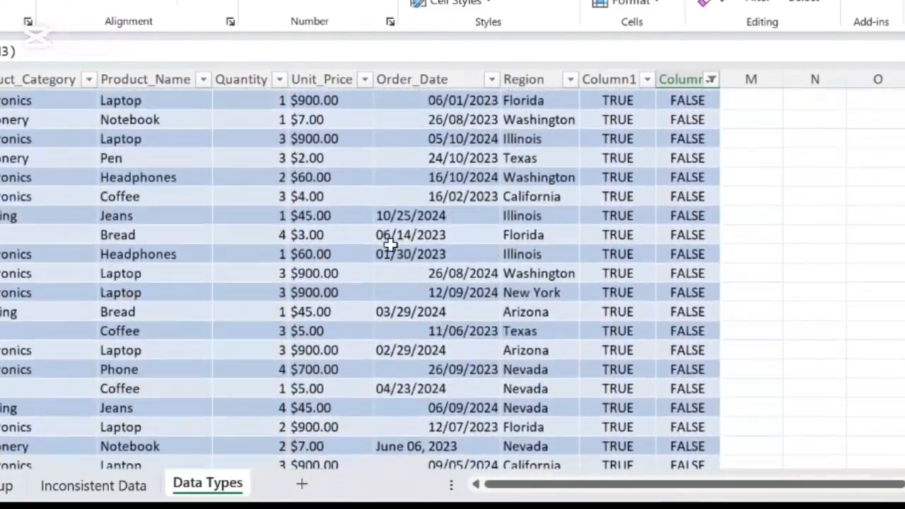
pyautogui.scroll(20, 390, 244)
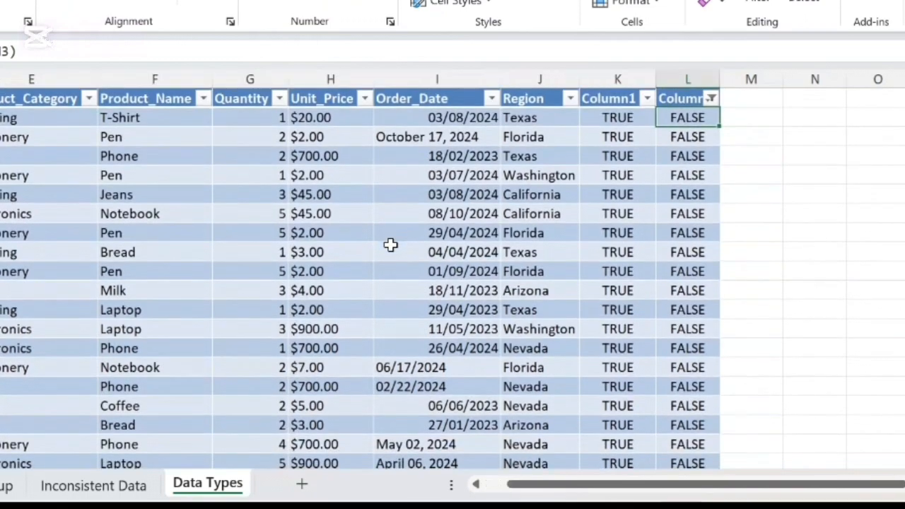
pyautogui.click(325, 80)
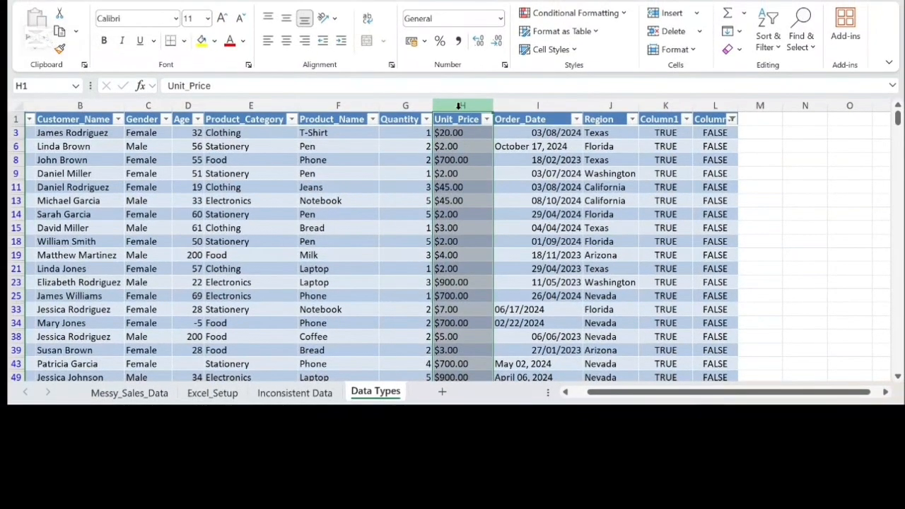
pyautogui.hotkey('ctrl', 'h')
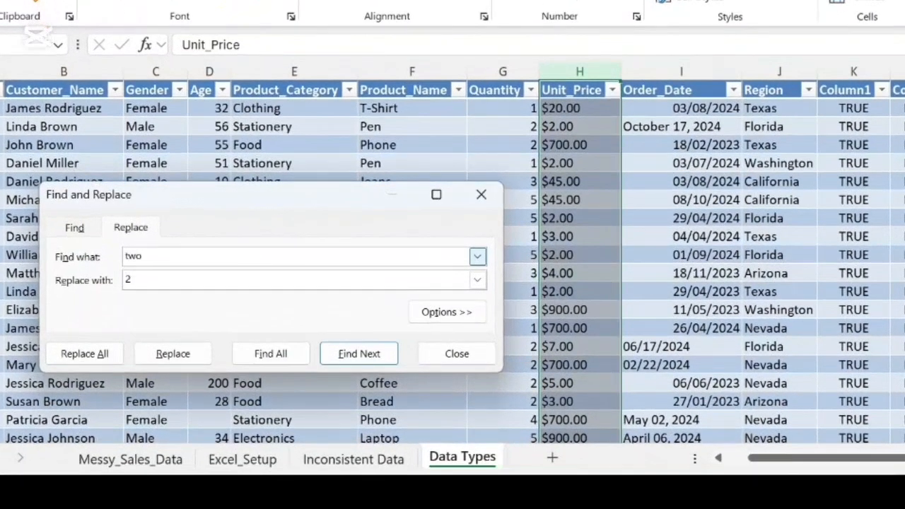
pyautogui.moveTo(152, 256); pyautogui.dragTo(93, 258)
pyautogui.press('BackSpace')
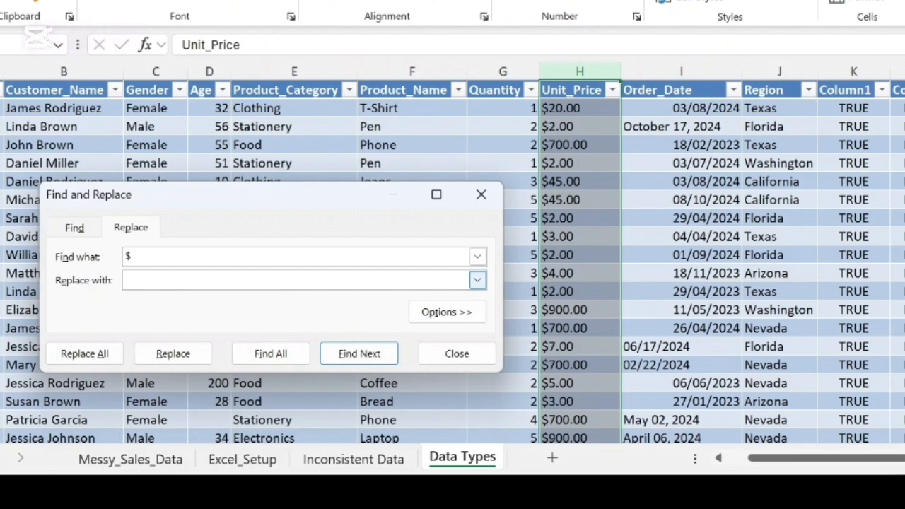
pyautogui.click(104, 353)
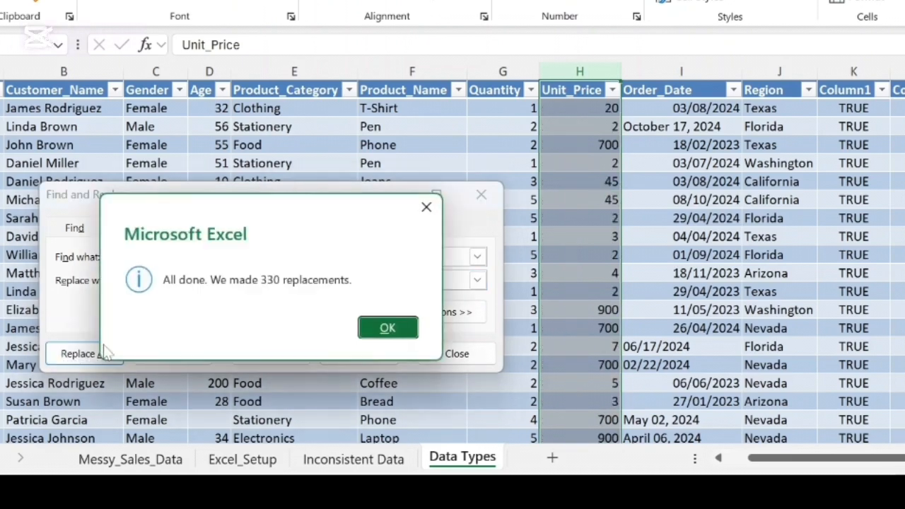
pyautogui.click(374, 324)
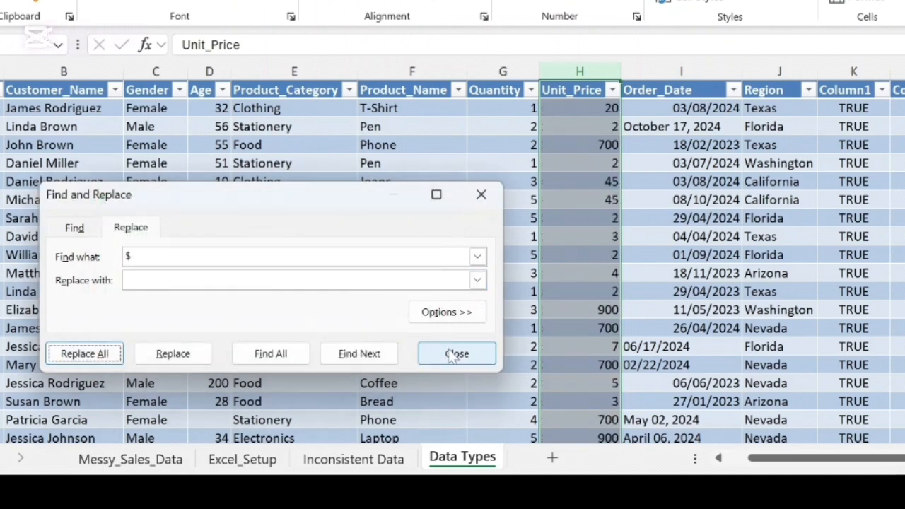
pyautogui.click(448, 351)
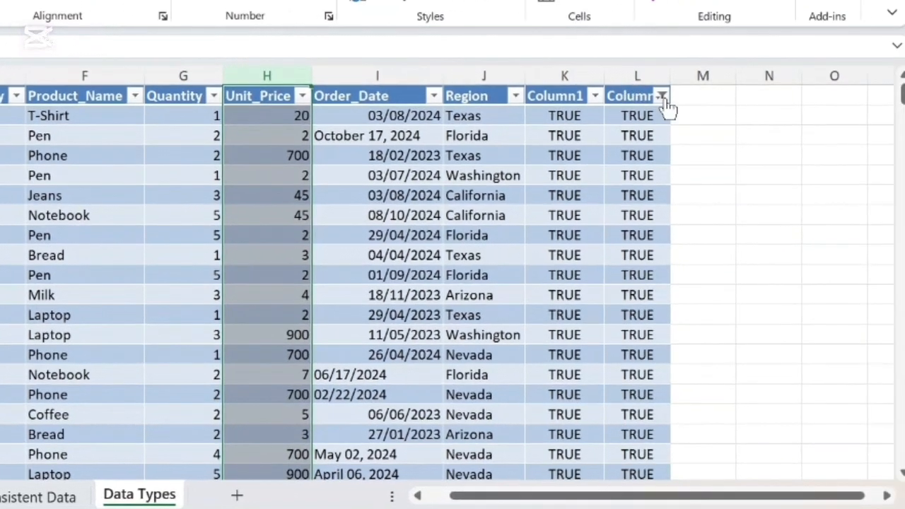
# - Reselect all values in the column L filter to bring back every row after the Unit_Price correction
pyautogui.click(661, 96)
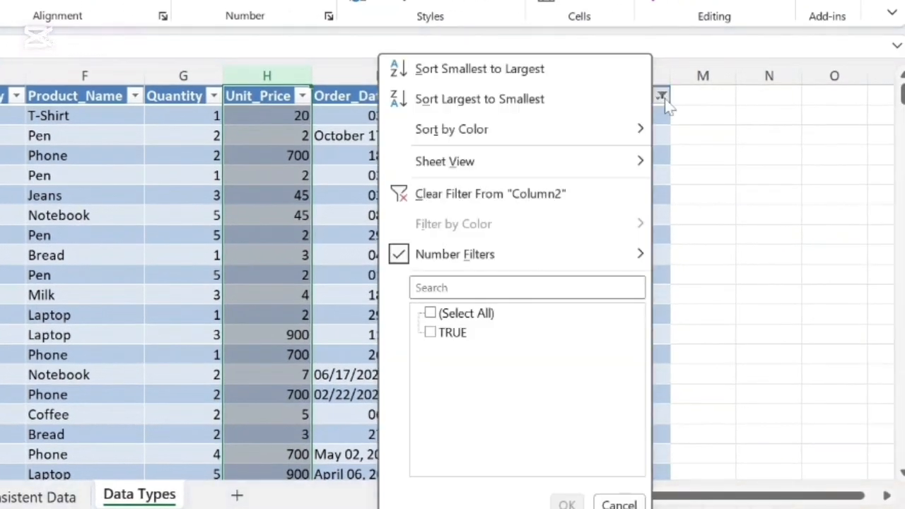
pyautogui.click(430, 313)
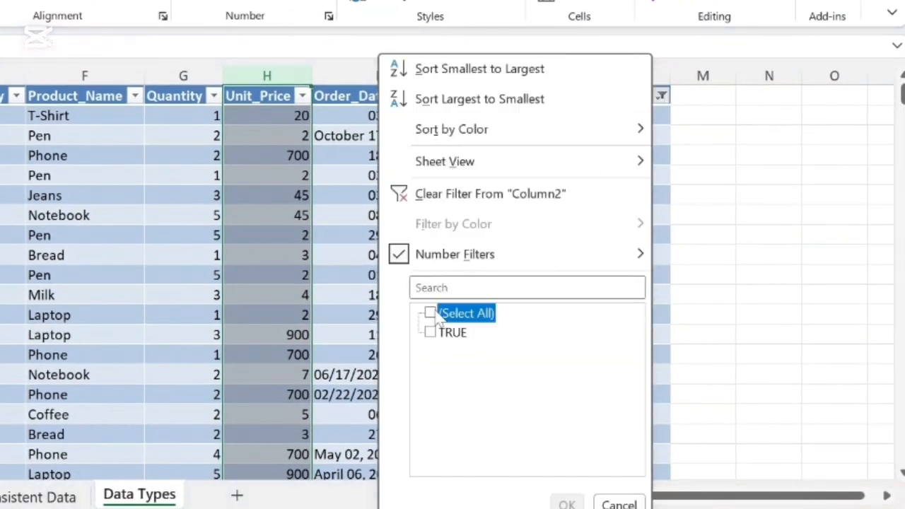
pyautogui.click(567, 503)
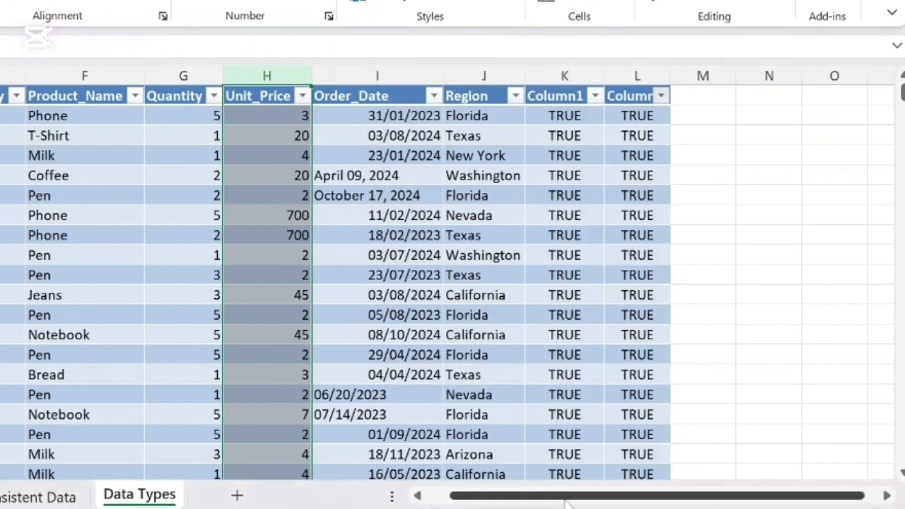